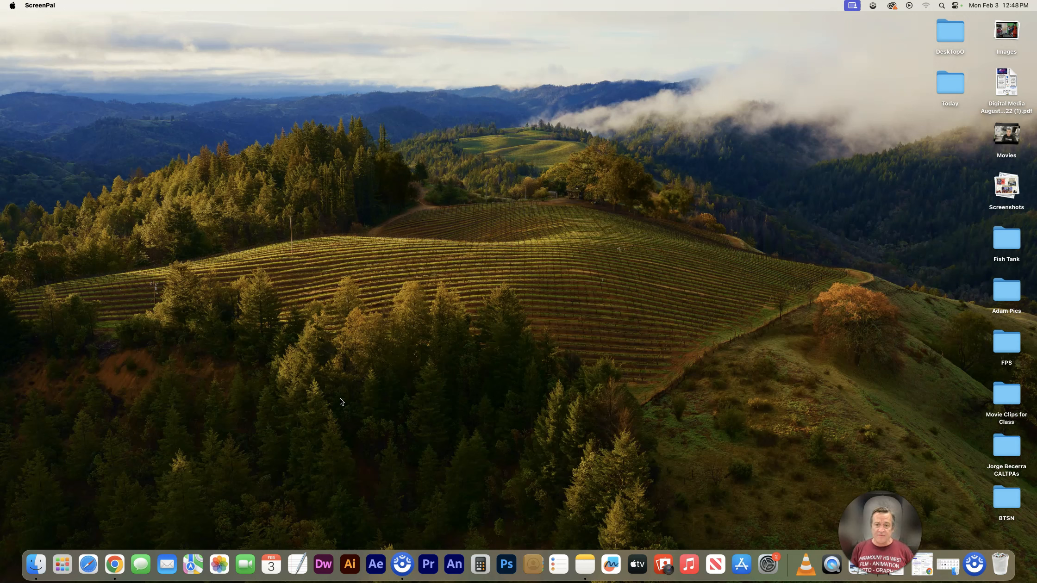
# Step: Open Adobe Premiere Pro 2024 and start a new project named PrSpeed
pyautogui.click(342, 398)
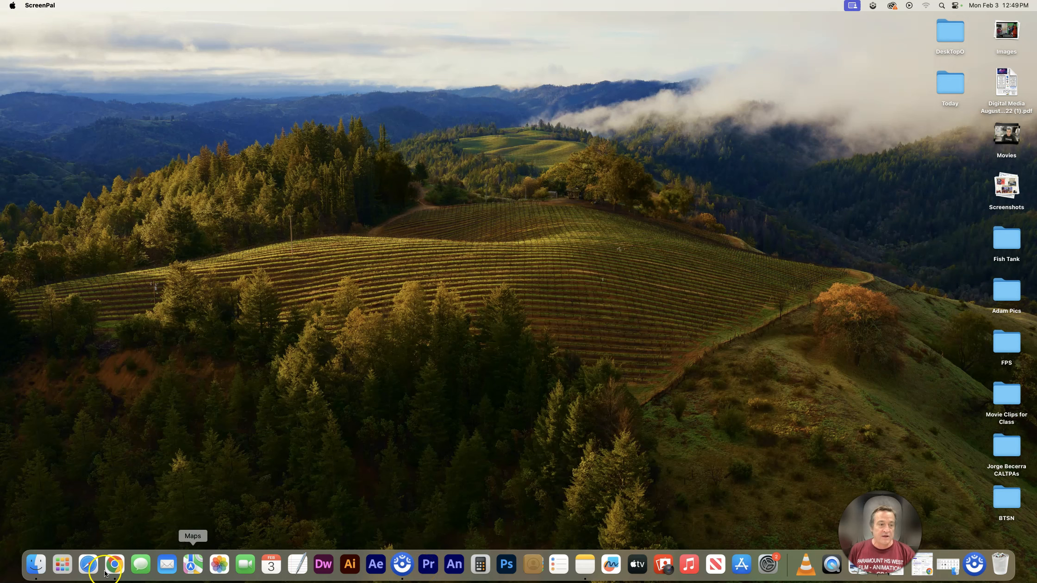
pyautogui.click(68, 568)
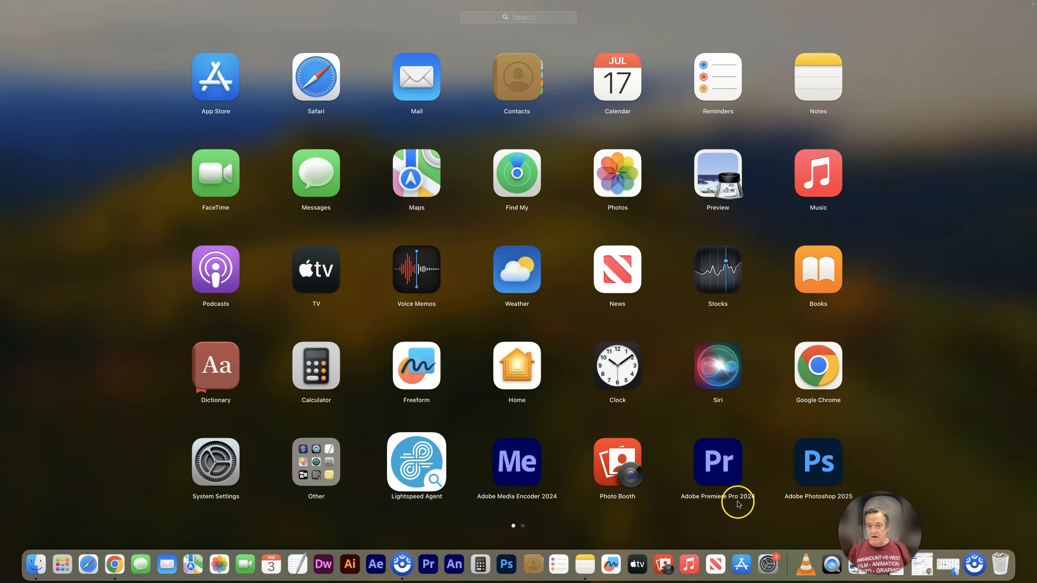
pyautogui.click(429, 565)
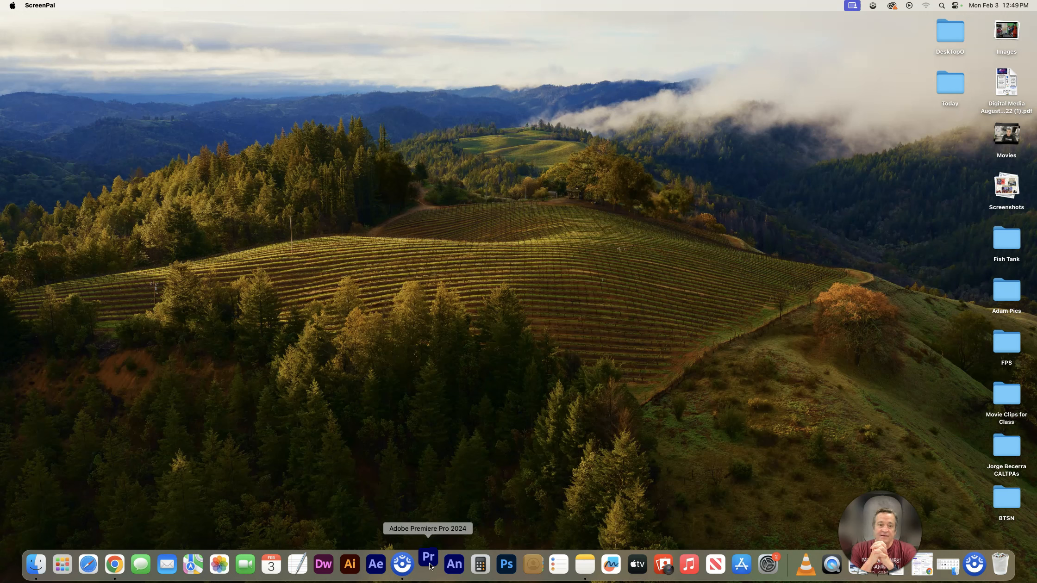
pyautogui.click(428, 564)
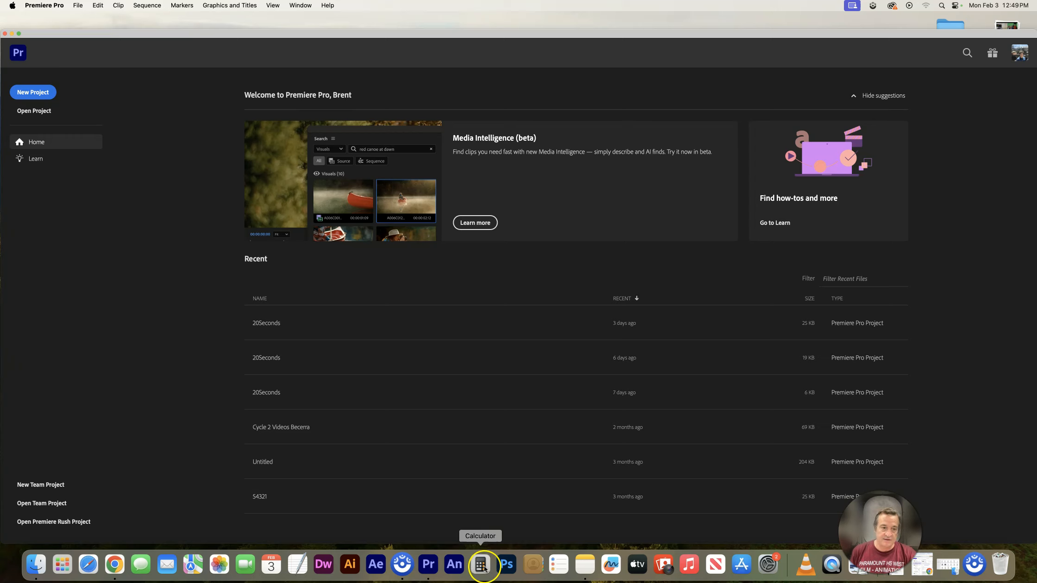
pyautogui.click(29, 91)
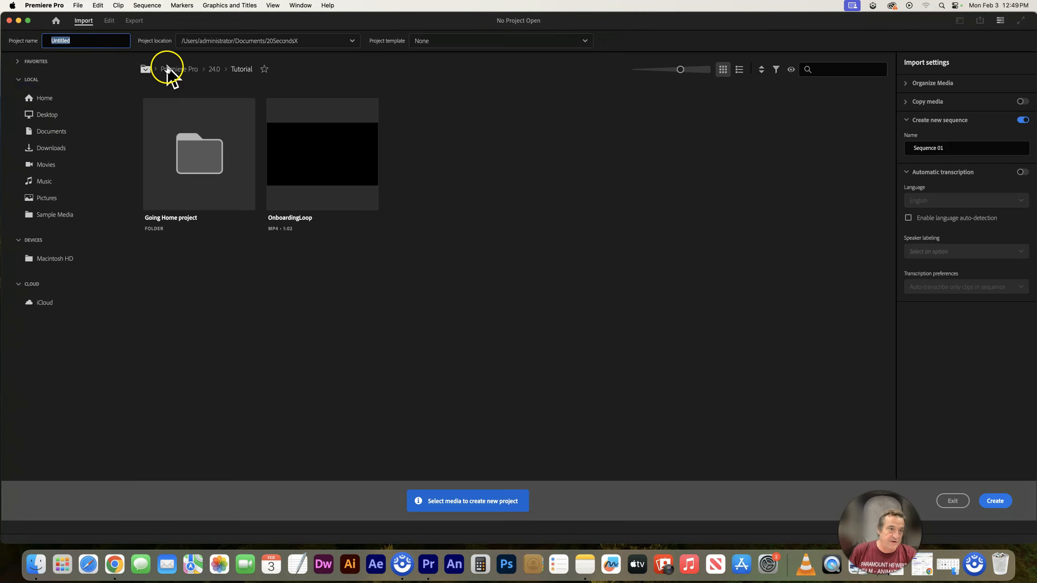
pyautogui.write('F')
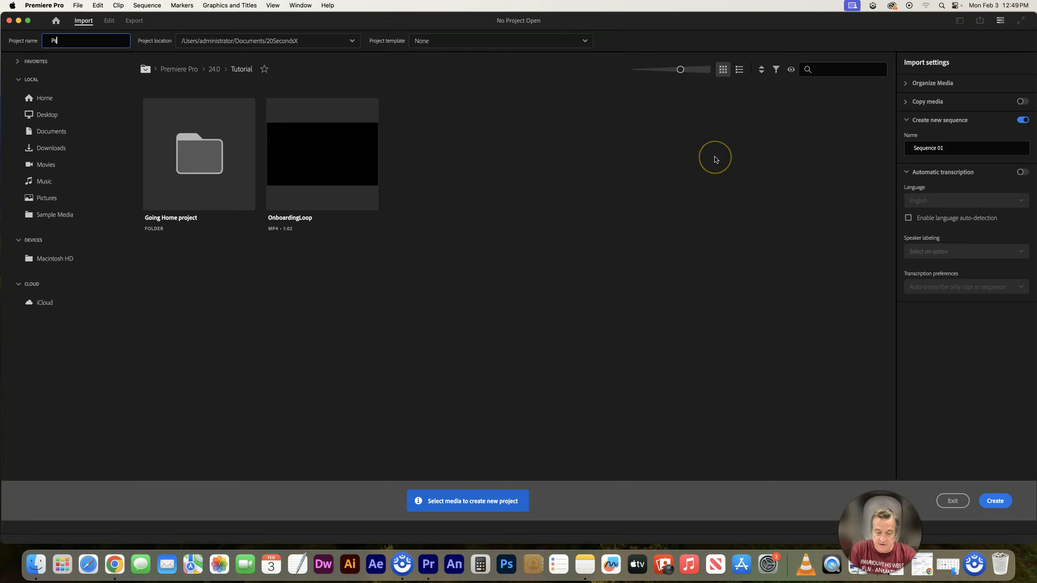
pyautogui.write('rSpeed')
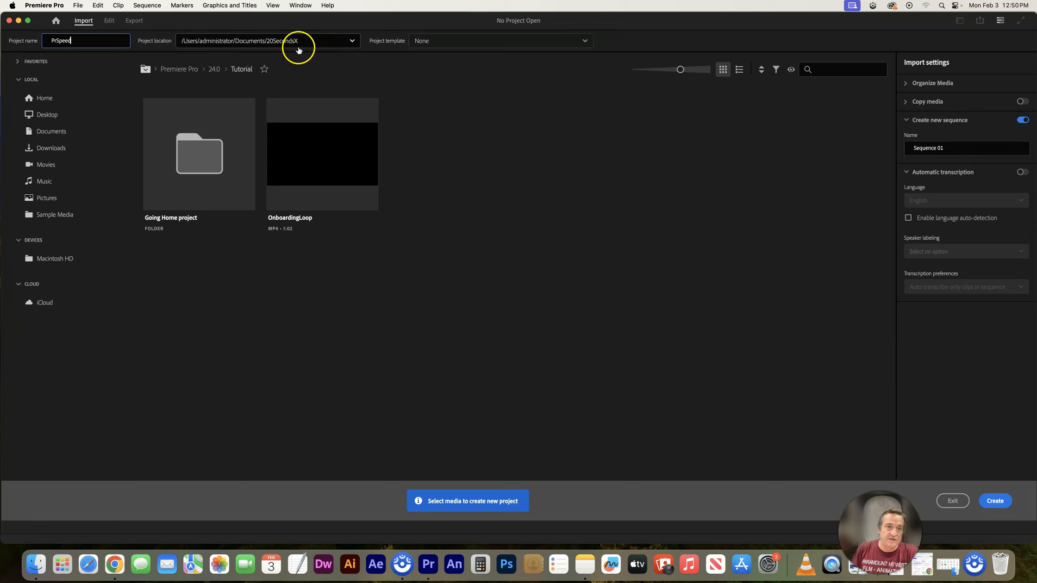
# Step: Create a folder named PrSpeed inside Documents and choose it as the project location
pyautogui.click(346, 43)
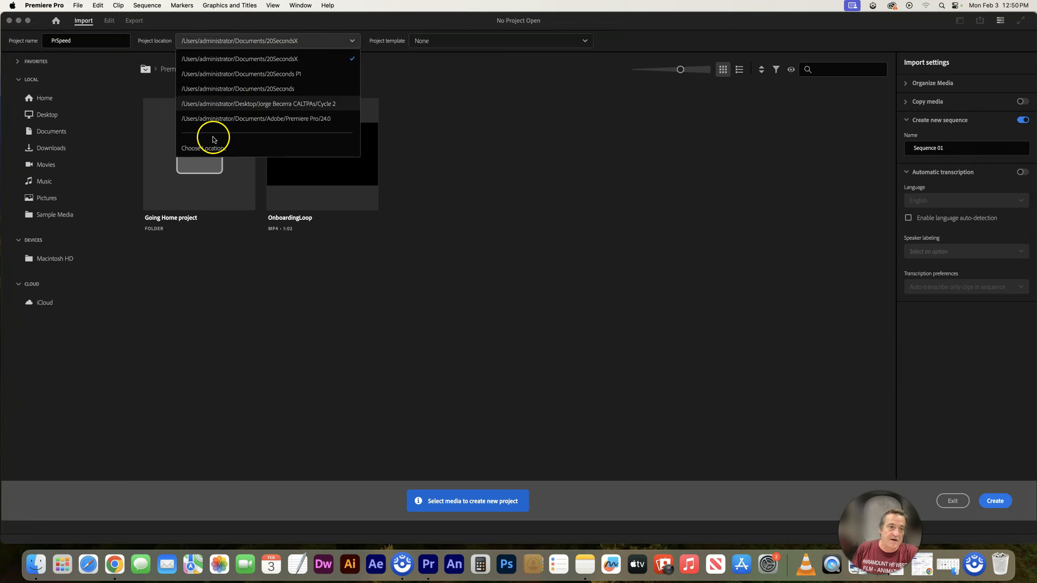
pyautogui.click(205, 148)
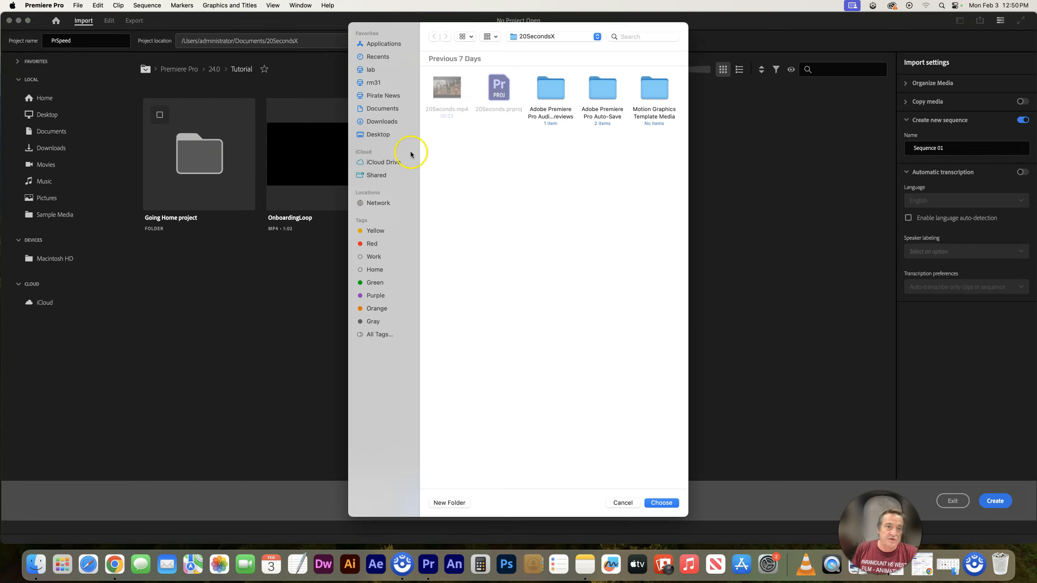
pyautogui.click(377, 109)
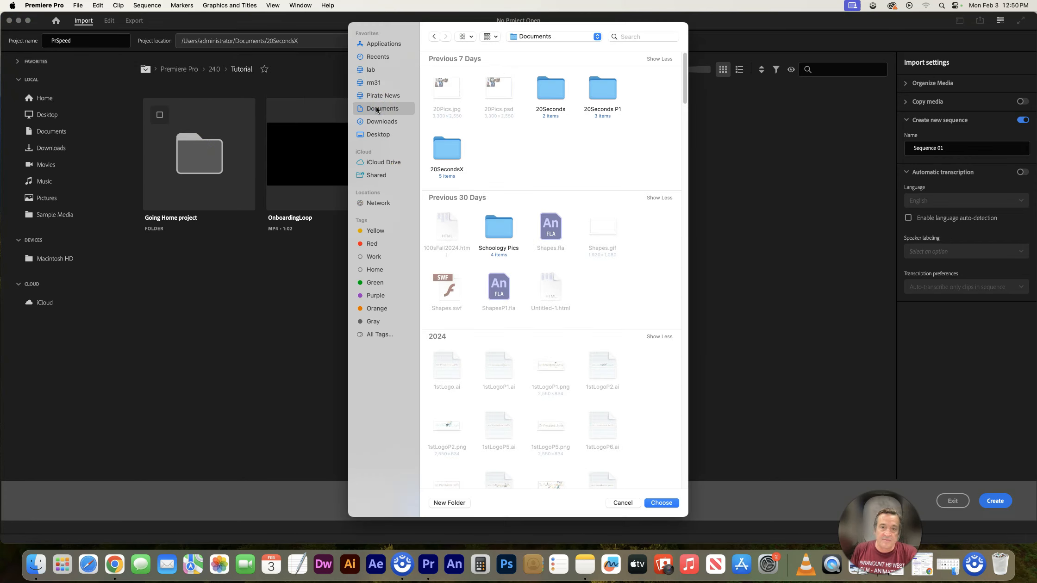
pyautogui.click(449, 503)
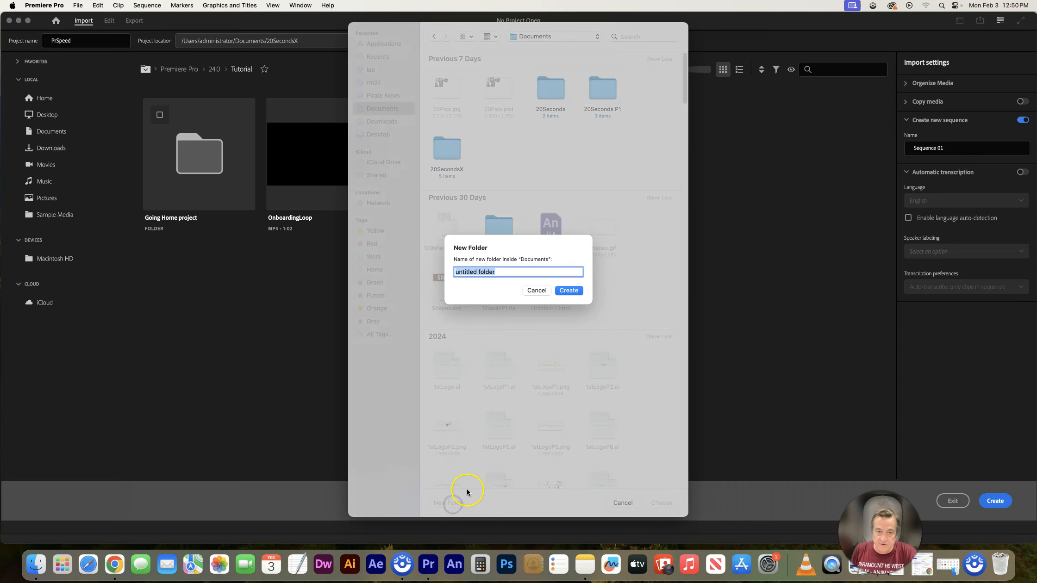
pyautogui.write('Pr')
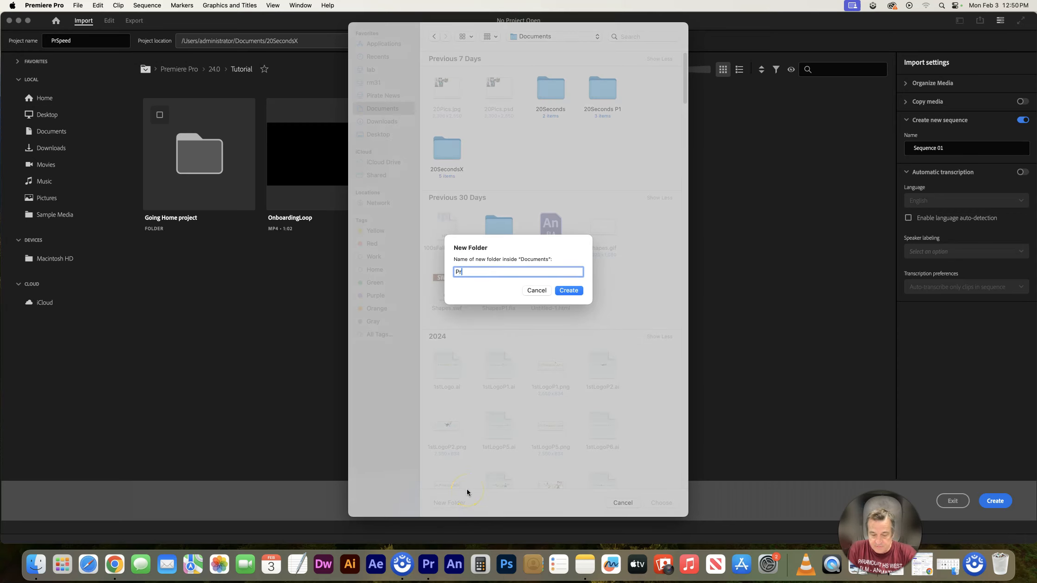
pyautogui.write('Speed')
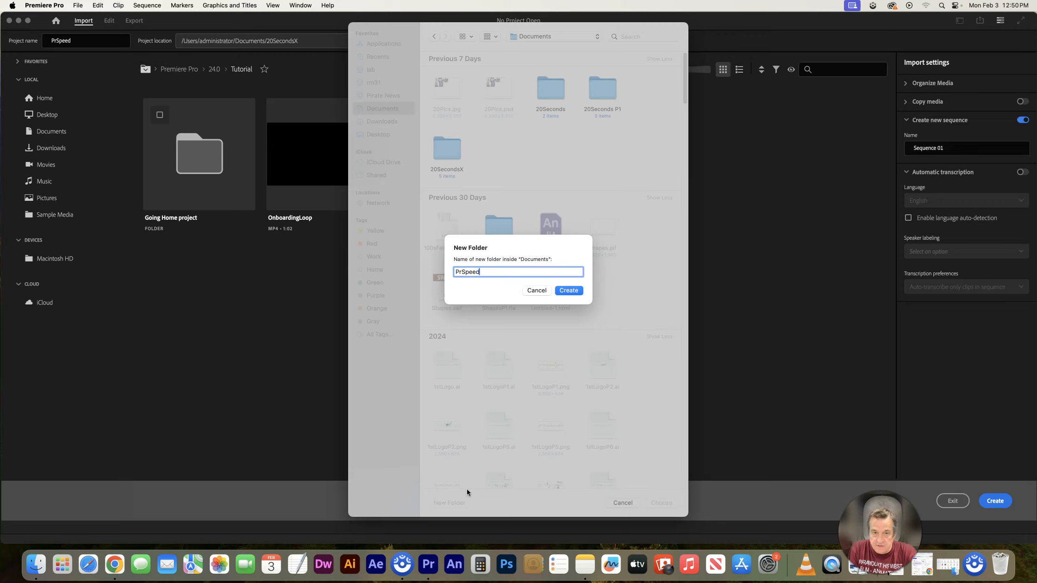
pyautogui.click(573, 292)
pyautogui.click(662, 504)
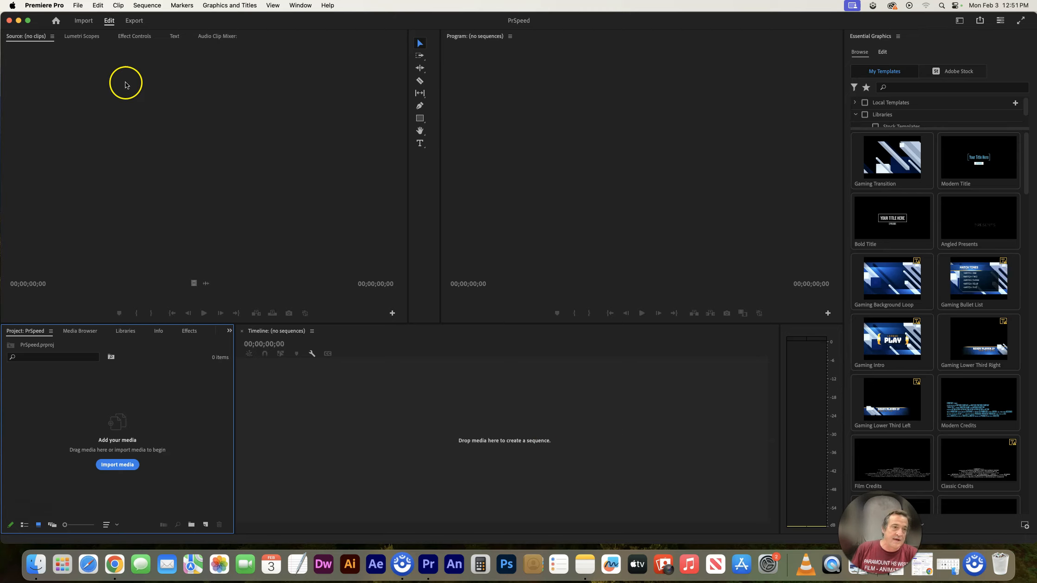
# Step: Create a new sequence named PrSpeed from the HD 1080p 29.97 fps preset
pyautogui.click(78, 5)
pyautogui.moveTo(116, 19)
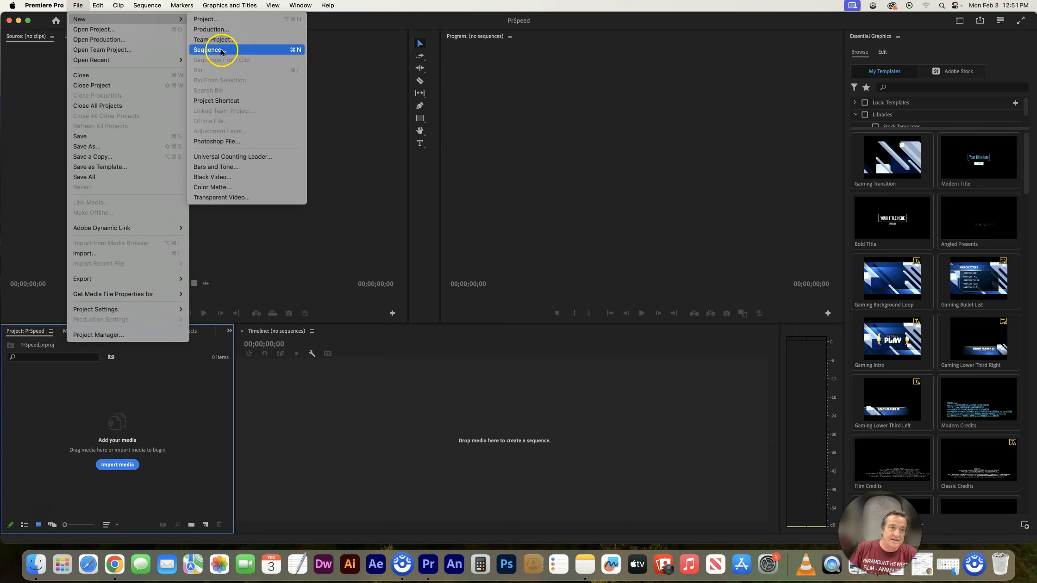
pyautogui.click(218, 49)
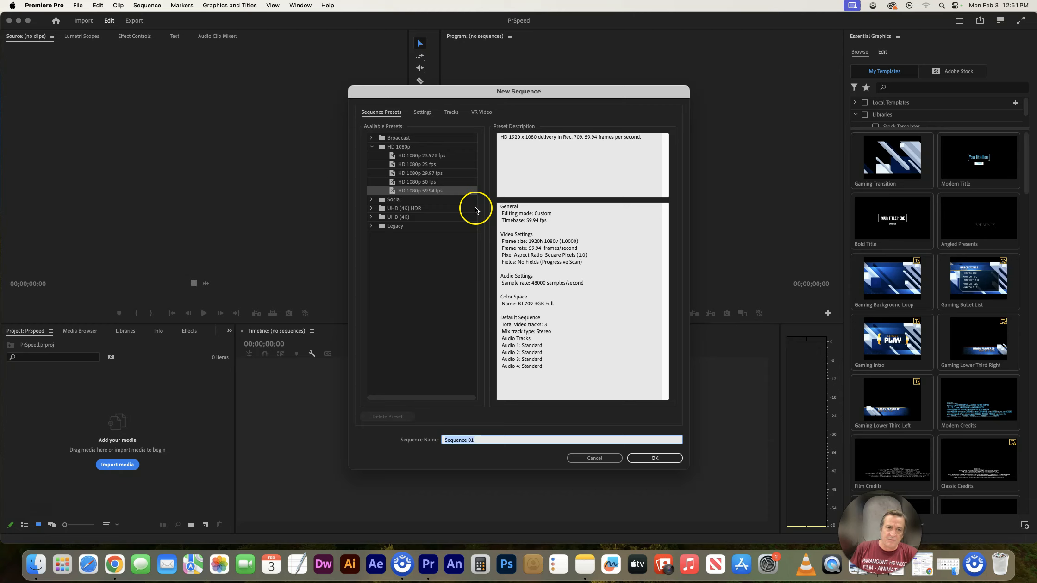
pyautogui.click(425, 173)
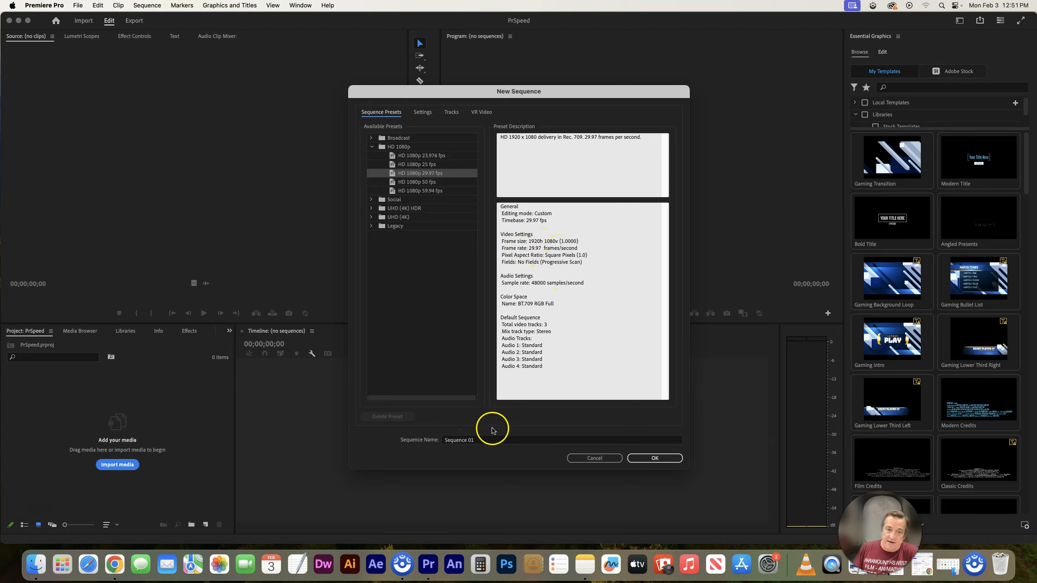
pyautogui.click(481, 440)
pyautogui.write('SPrSpeed')
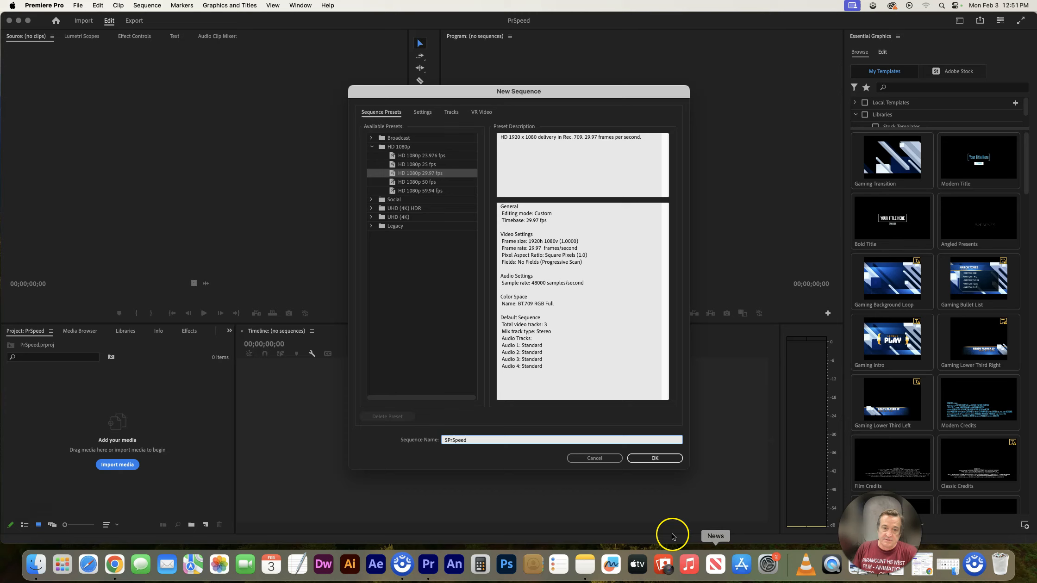
pyautogui.click(447, 440)
pyautogui.press('BackSpace')
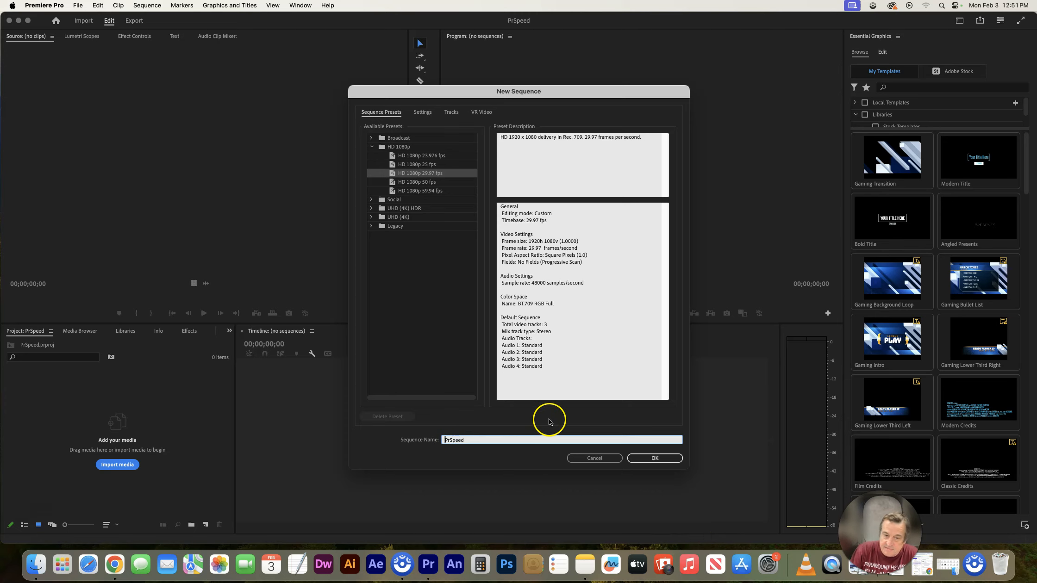
pyautogui.click(670, 459)
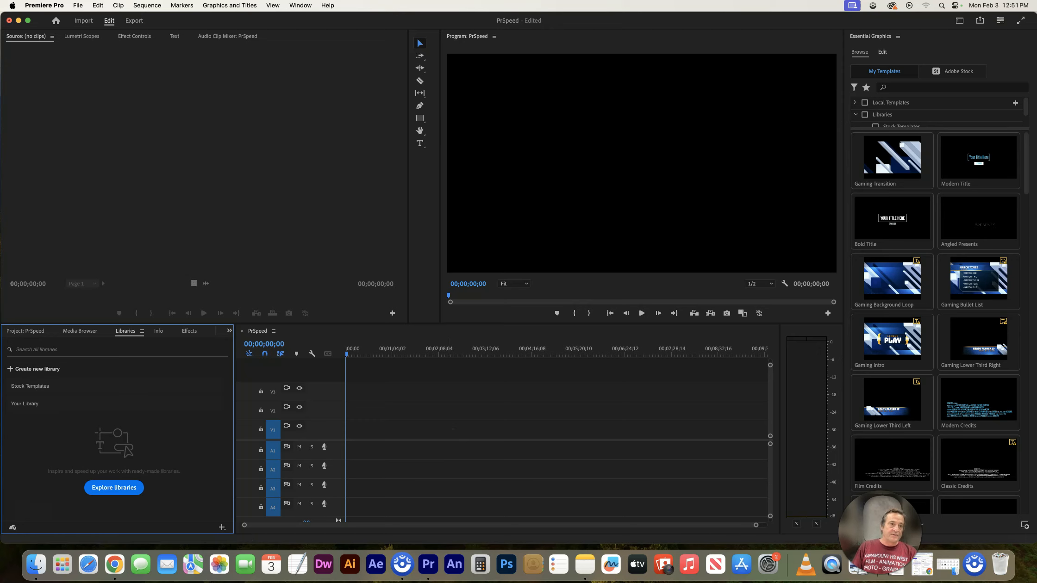
# Step: Import JaffeFall.MP4 from the _Stock Video folder on the rm31 server into the project
pyautogui.click(79, 6)
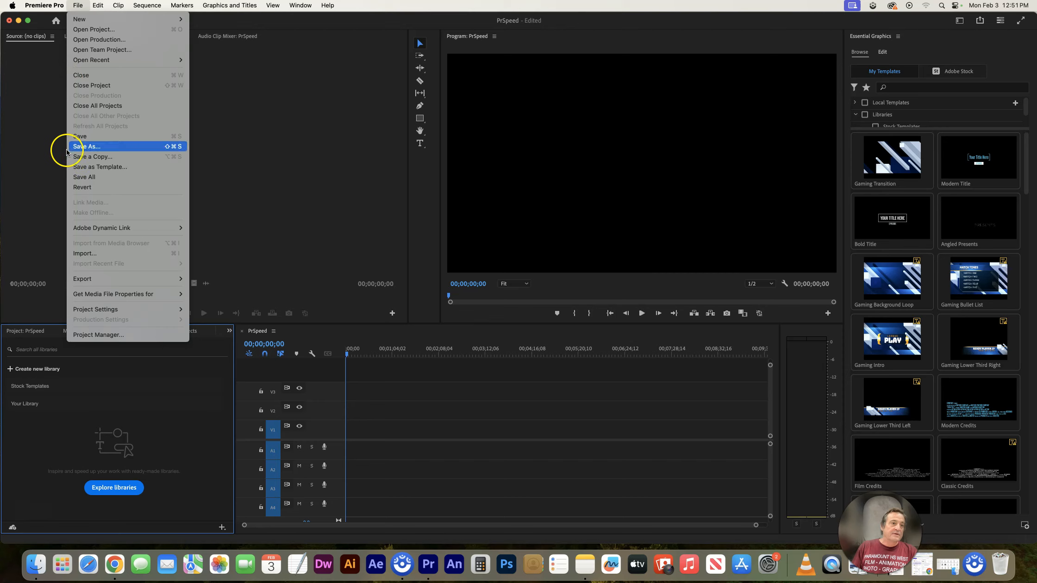
pyautogui.click(90, 253)
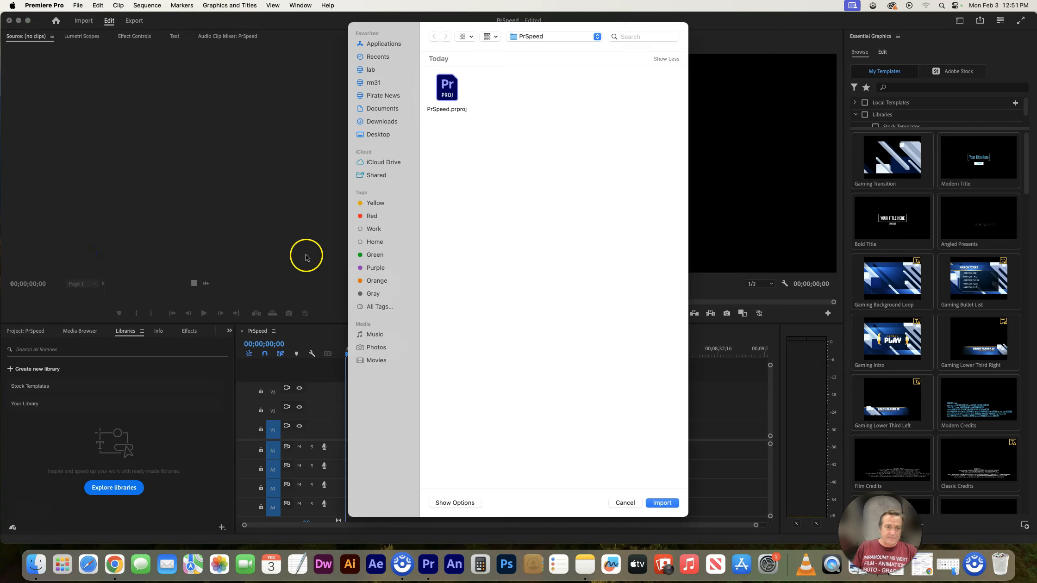
pyautogui.click(373, 84)
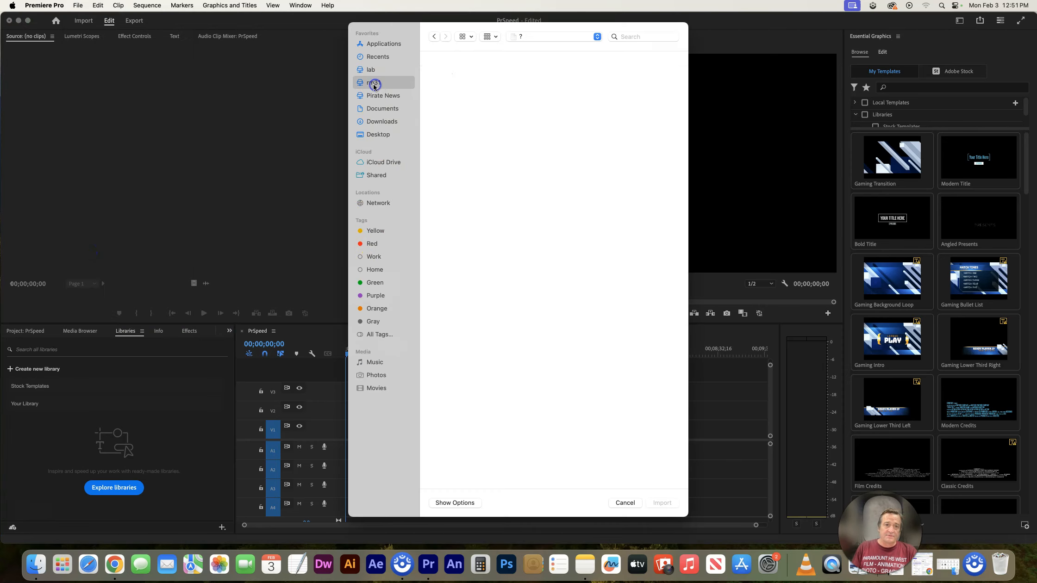
pyautogui.doubleClick(500, 87)
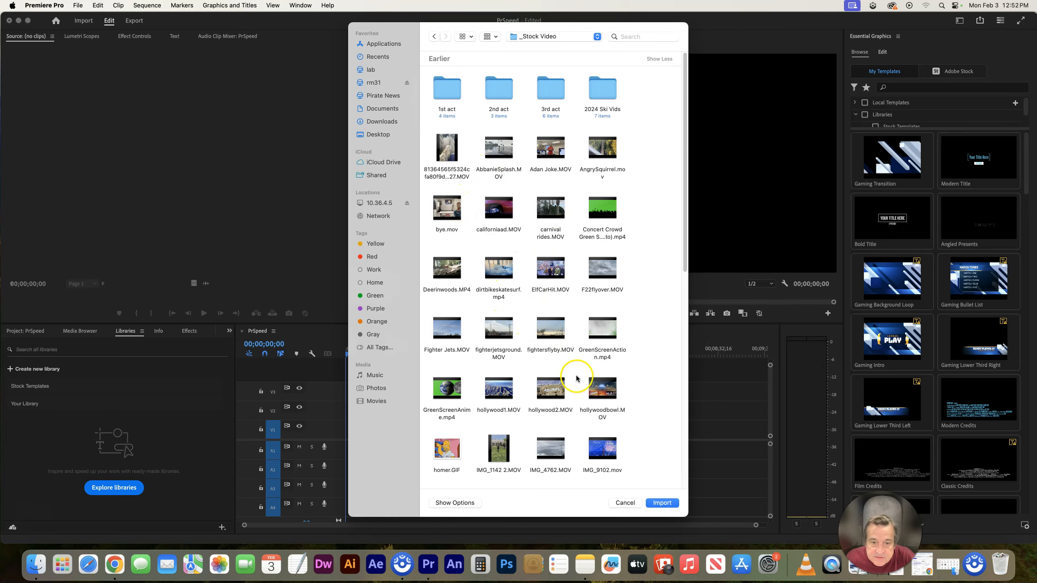
pyautogui.scroll(-4, 576, 378)
pyautogui.click(486, 417)
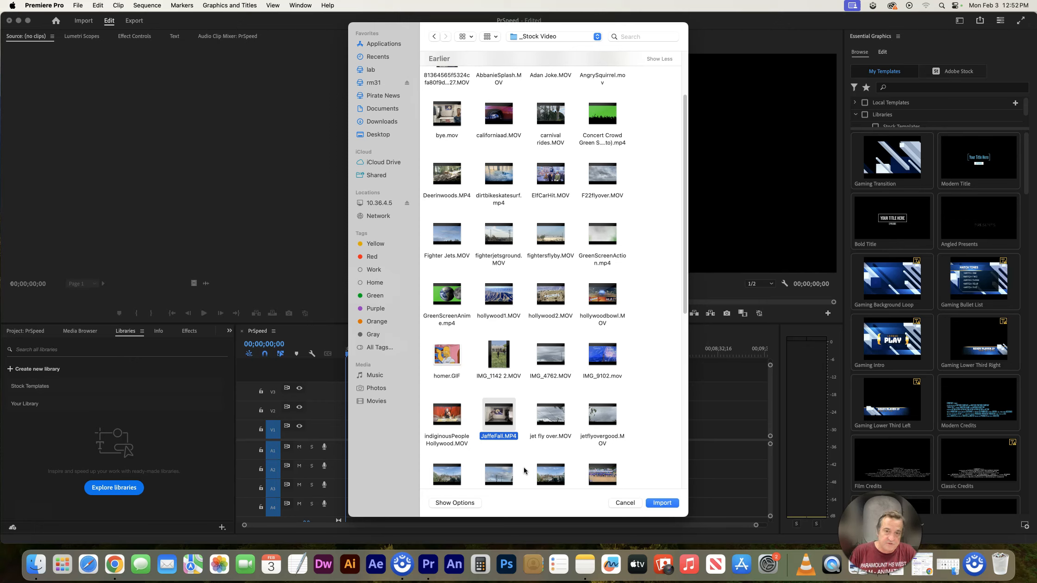
pyautogui.click(662, 503)
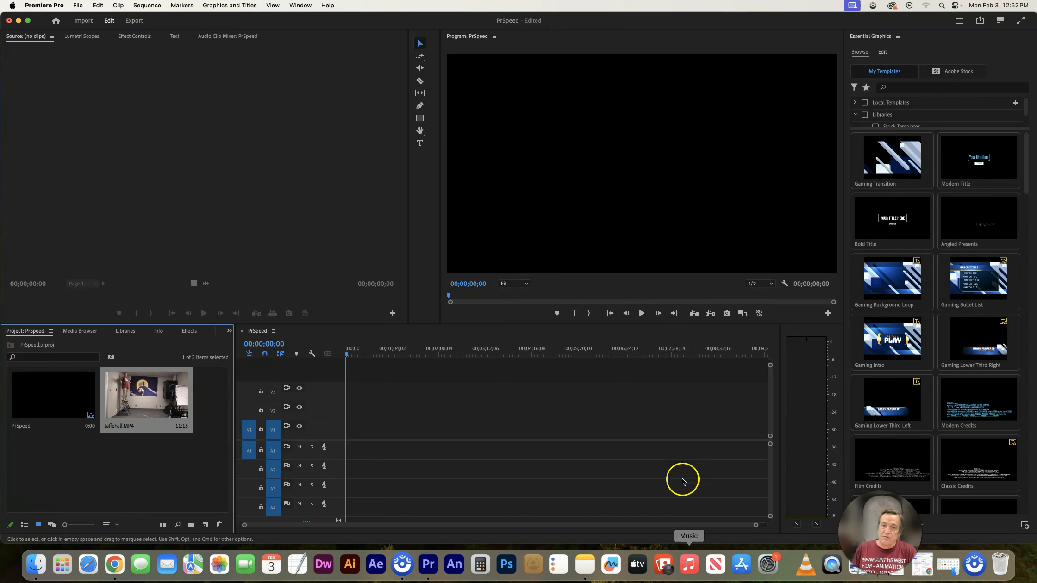
# Step: Add the last movie recorded in Photo Booth to the Premiere Pro project, and close Photo Booth
pyautogui.click(657, 557)
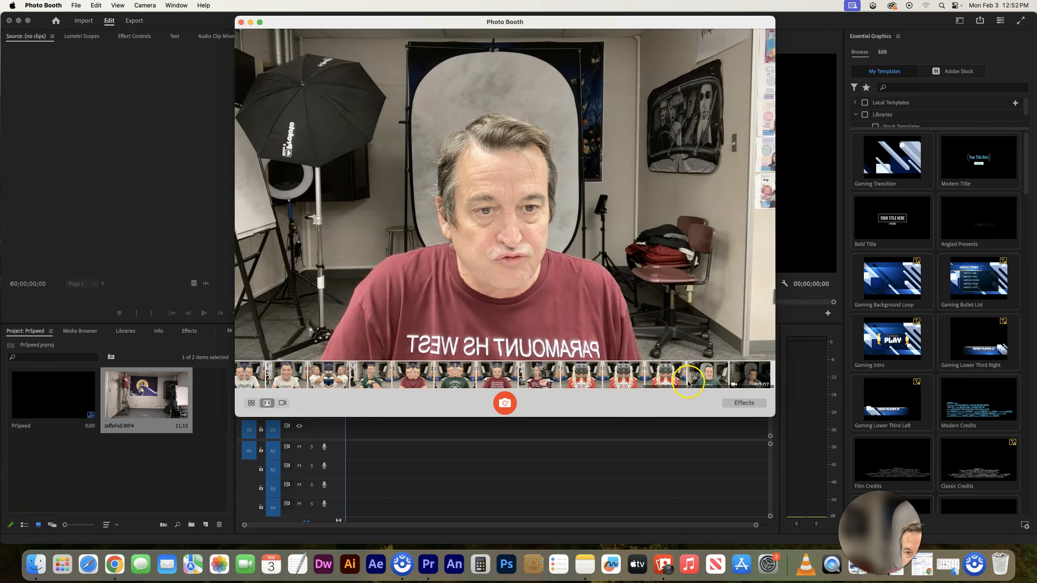
pyautogui.moveTo(755, 375); pyautogui.dragTo(139, 465)
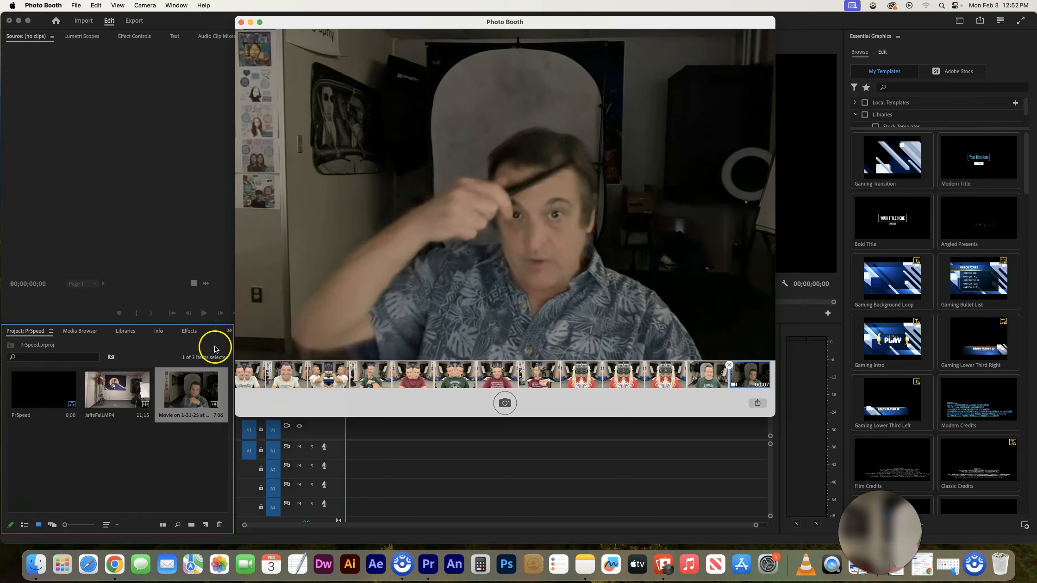
pyautogui.click(241, 22)
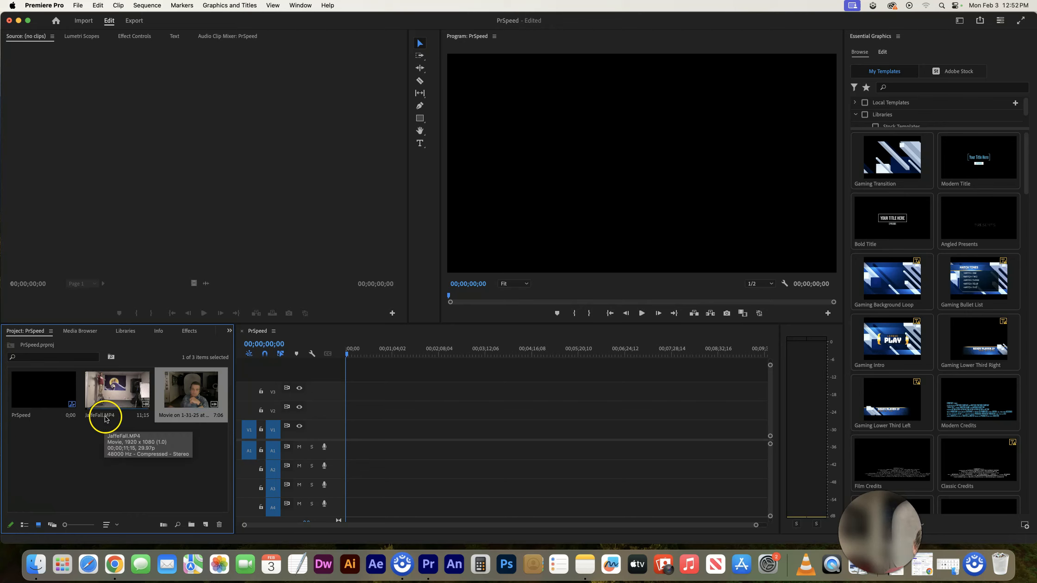
# Step: Load the JaffeFall.MP4 clip in the Source monitor and scrub to 00;18;27;10 near its start
pyautogui.doubleClick(113, 395)
pyautogui.moveTo(148, 306); pyautogui.dragTo(38, 370)
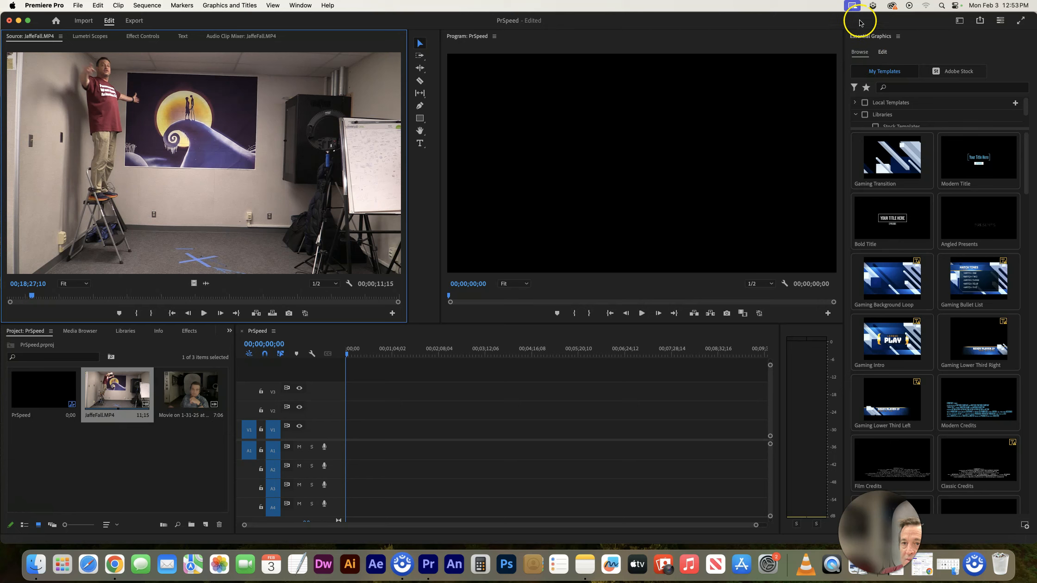
# Step: Select the Captions and Graphics workspace
pyautogui.click(980, 21)
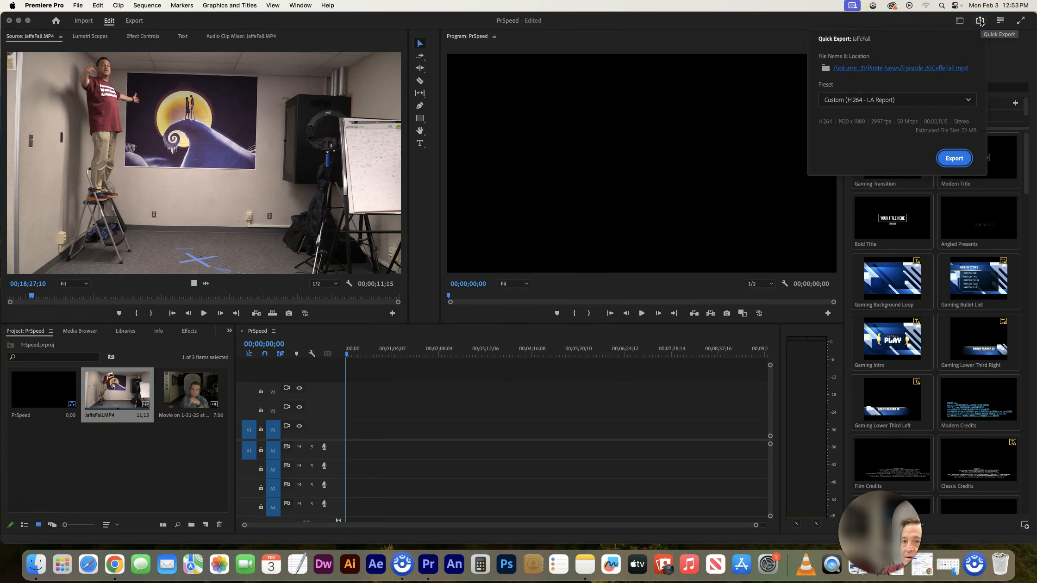
pyautogui.click(960, 21)
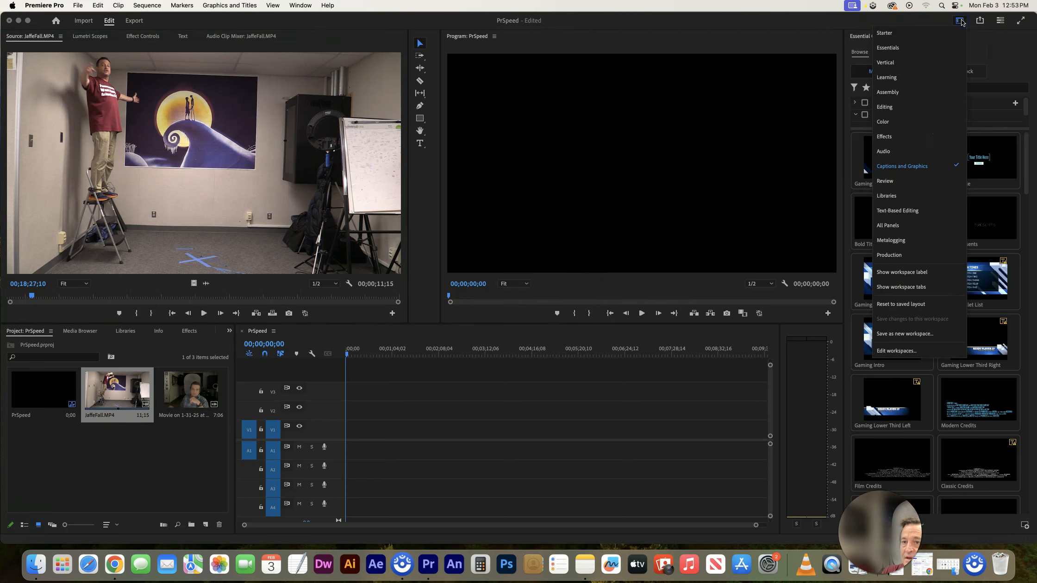
pyautogui.click(980, 21)
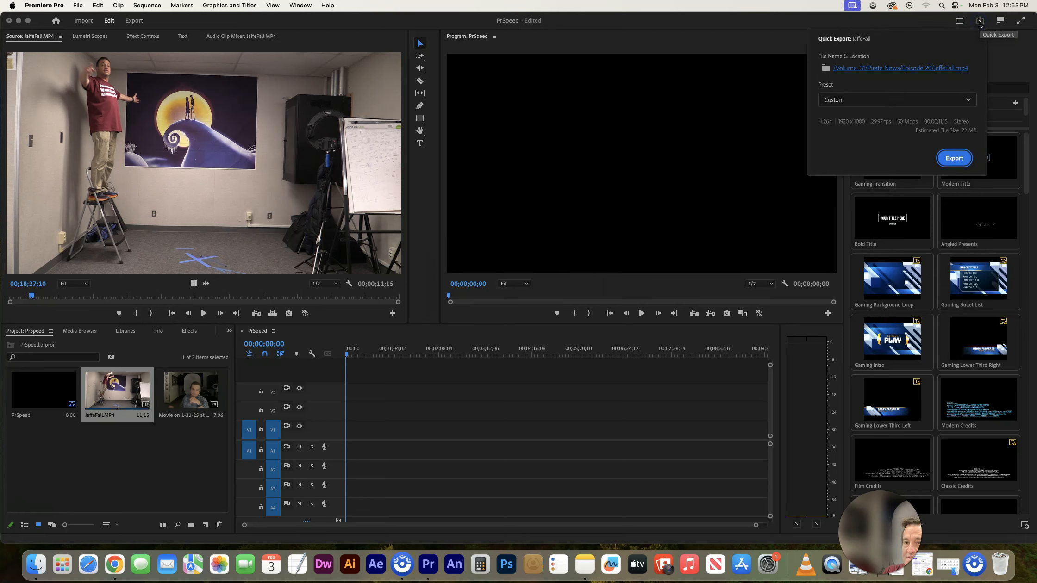
pyautogui.click(960, 21)
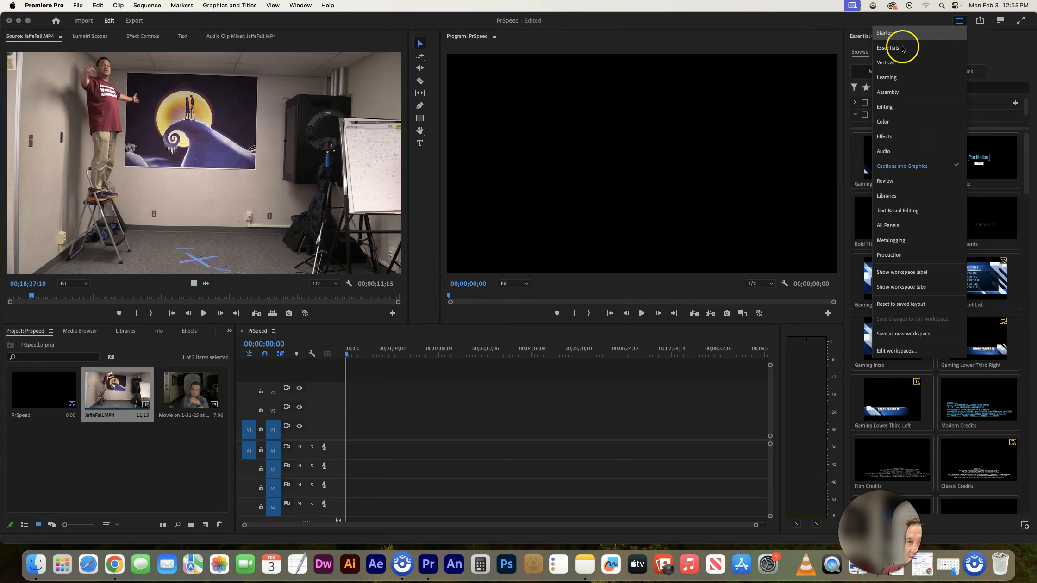
pyautogui.click(911, 171)
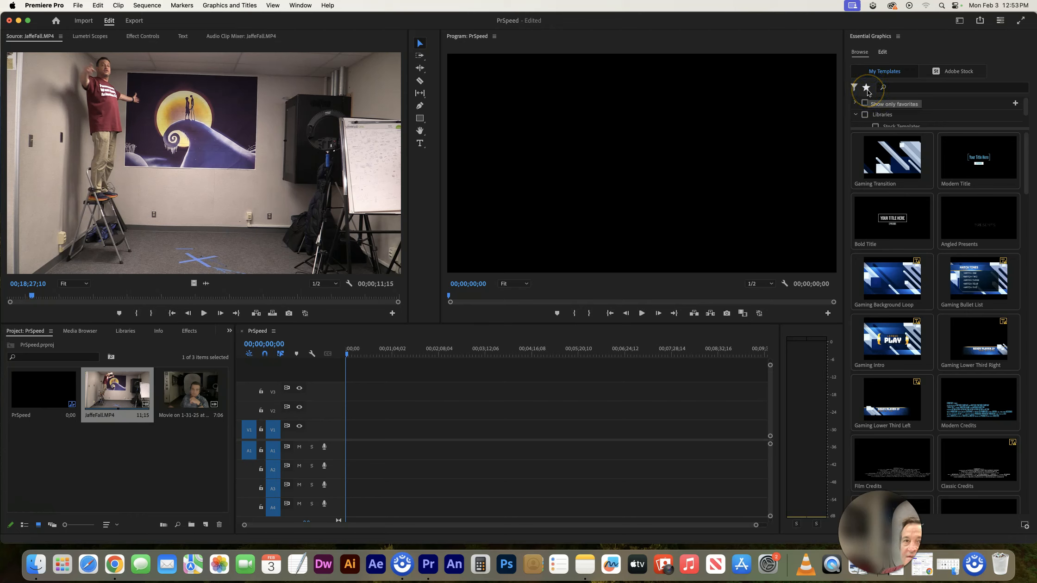
# Step: Browse the motion graphics templates and place the Film Title template at the start of video track V1
pyautogui.scroll(-5, 989, 273)
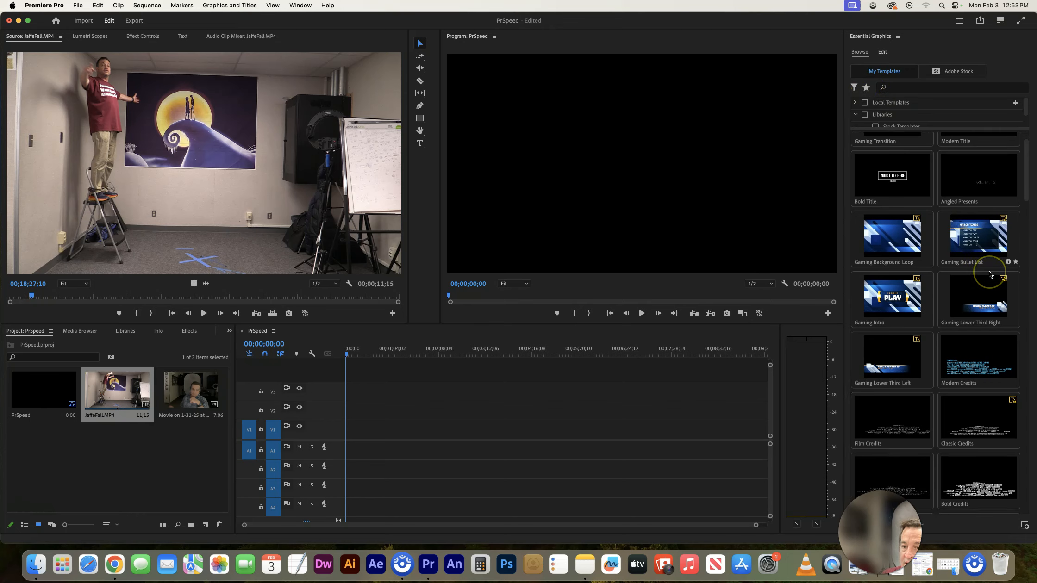
pyautogui.scroll(-5, 989, 271)
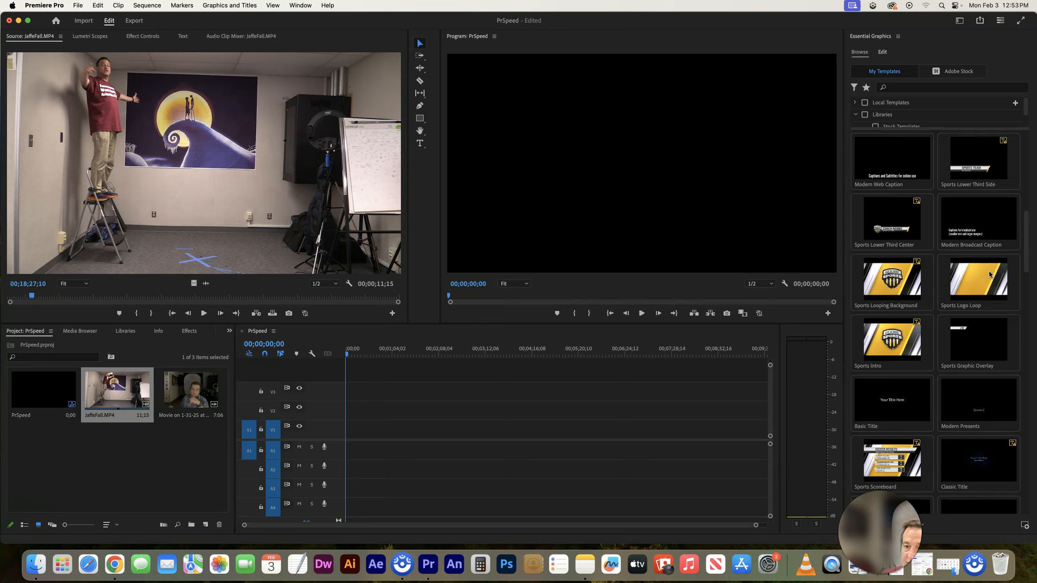
pyautogui.scroll(-10, 989, 270)
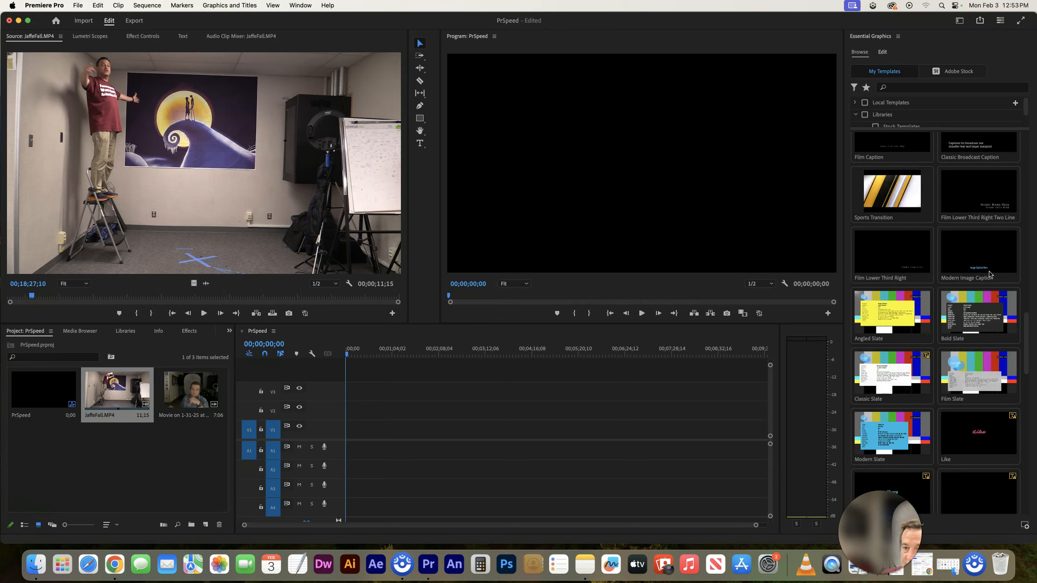
pyautogui.scroll(-8, 988, 270)
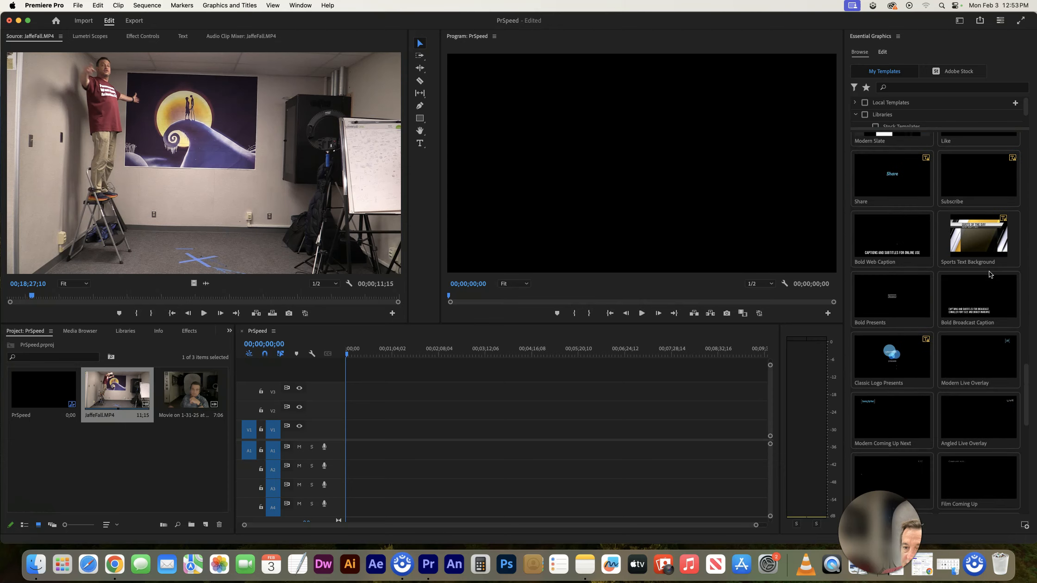
pyautogui.scroll(-4, 989, 270)
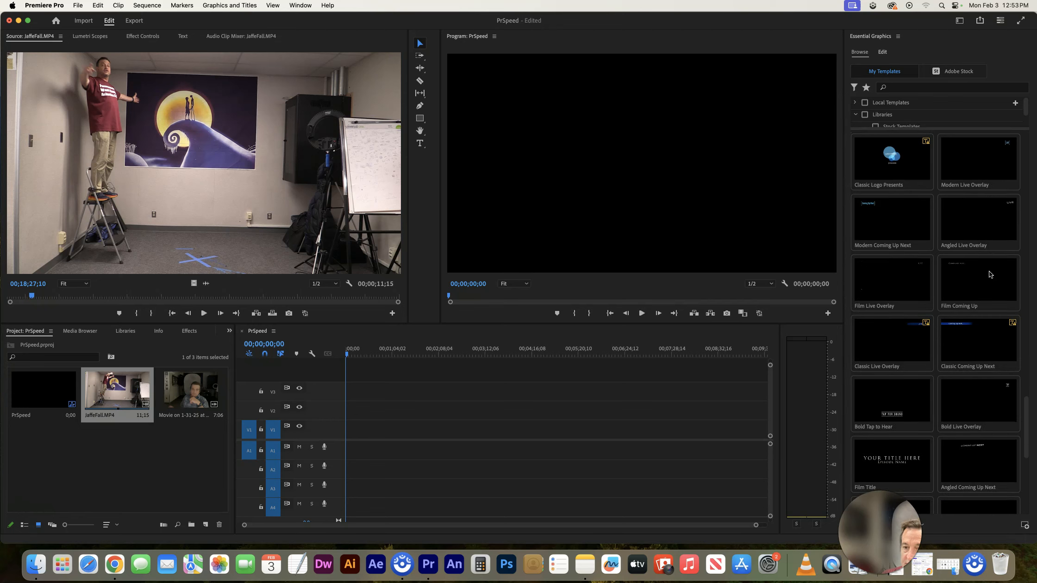
pyautogui.click(893, 456)
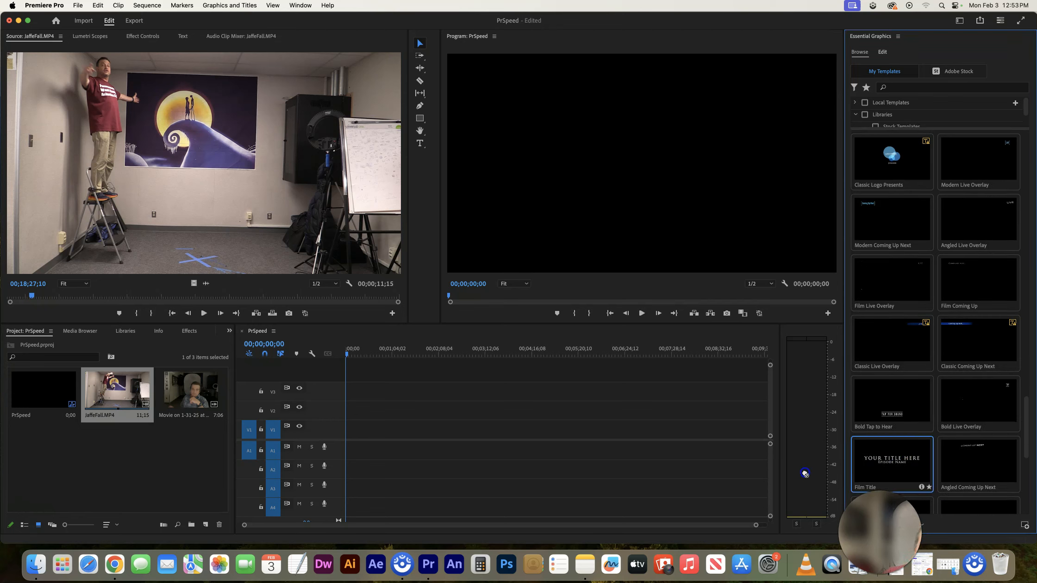
pyautogui.moveTo(554, 457); pyautogui.dragTo(349, 430)
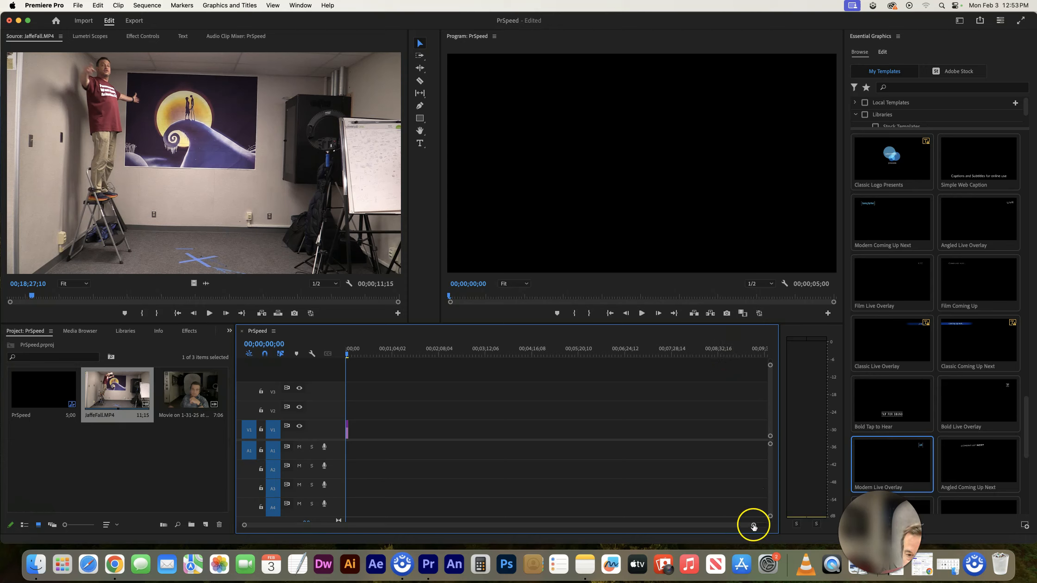
# Step: With the playhead at 00;00;02;17, replace the main title text "YOUR TITLE HERE" with "Speed and Duration"
pyautogui.moveTo(754, 525); pyautogui.dragTo(556, 532)
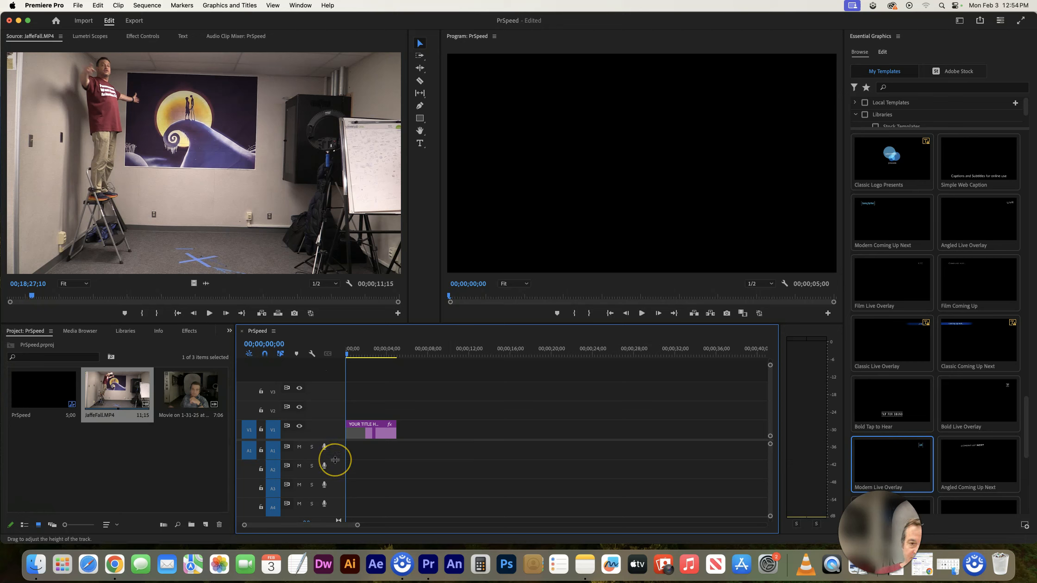
pyautogui.click(348, 355)
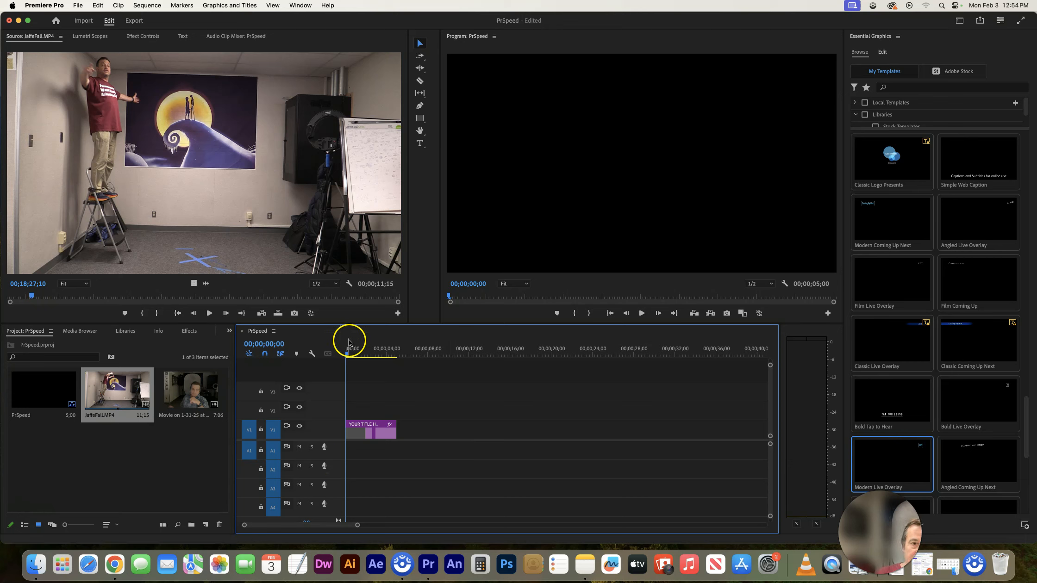
pyautogui.moveTo(350, 355); pyautogui.dragTo(382, 360)
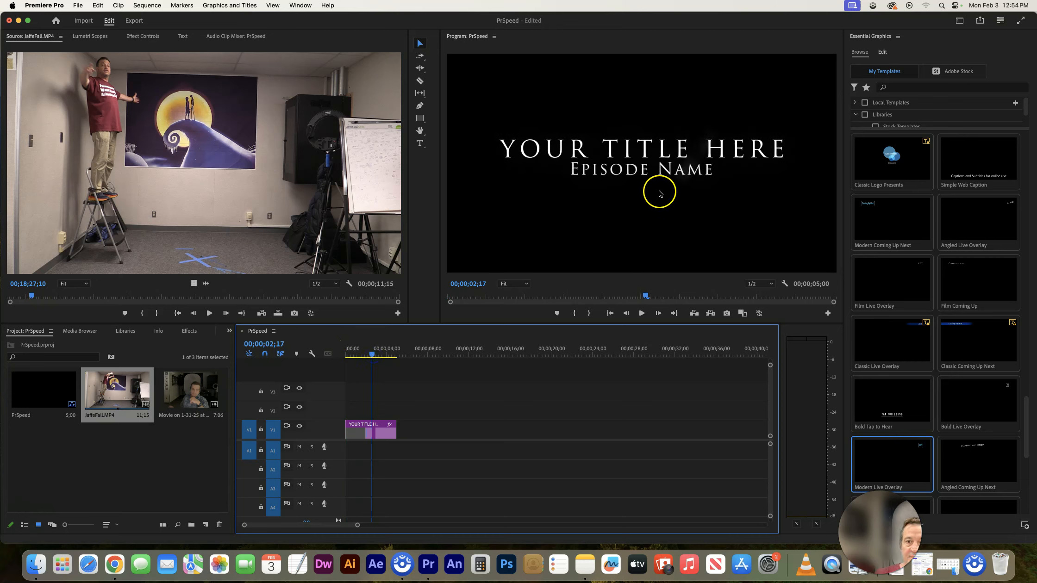
pyautogui.doubleClick(725, 147)
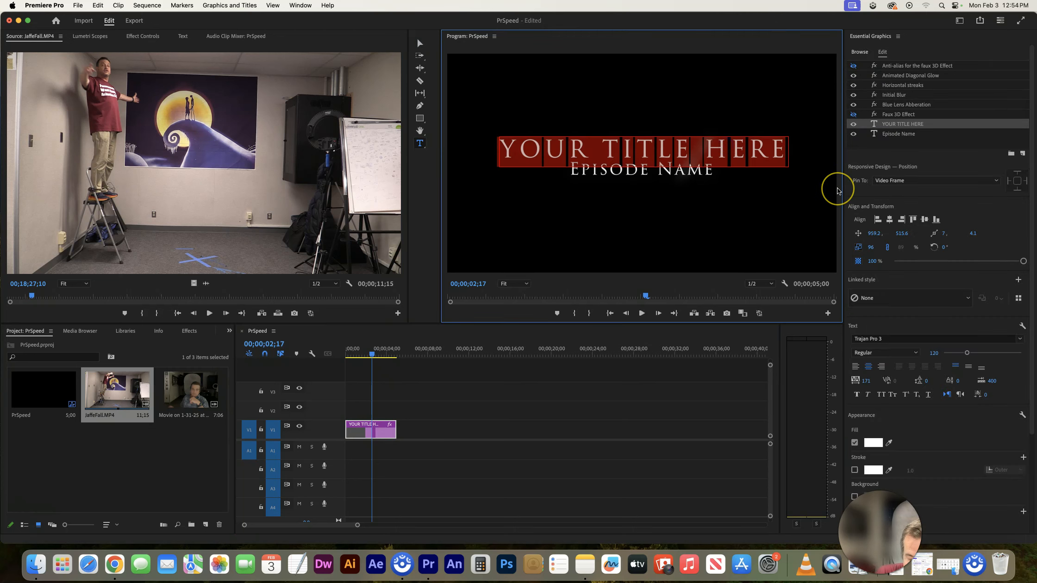
pyautogui.write('Pr')
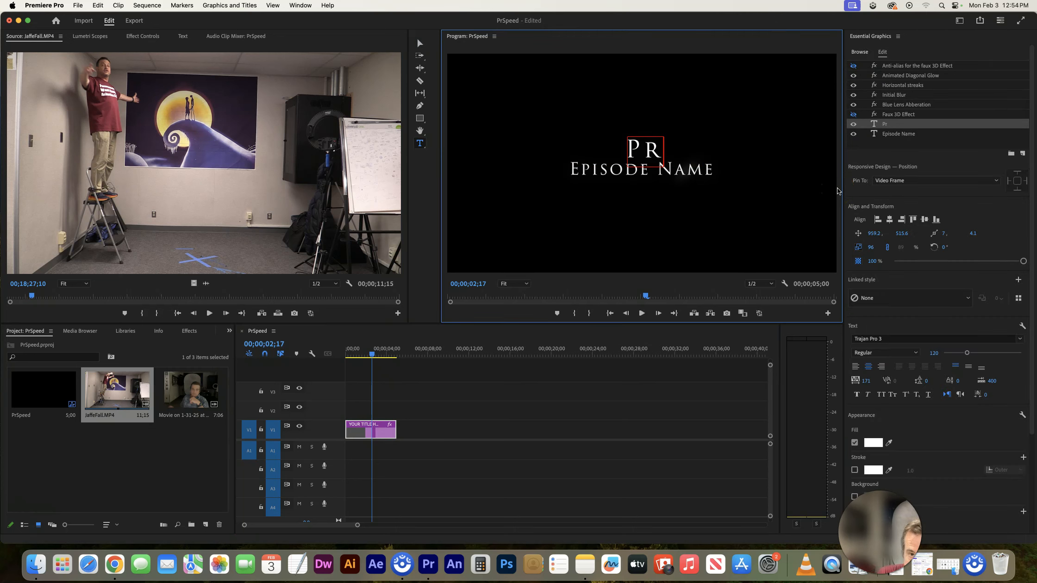
pyautogui.write('SAp')
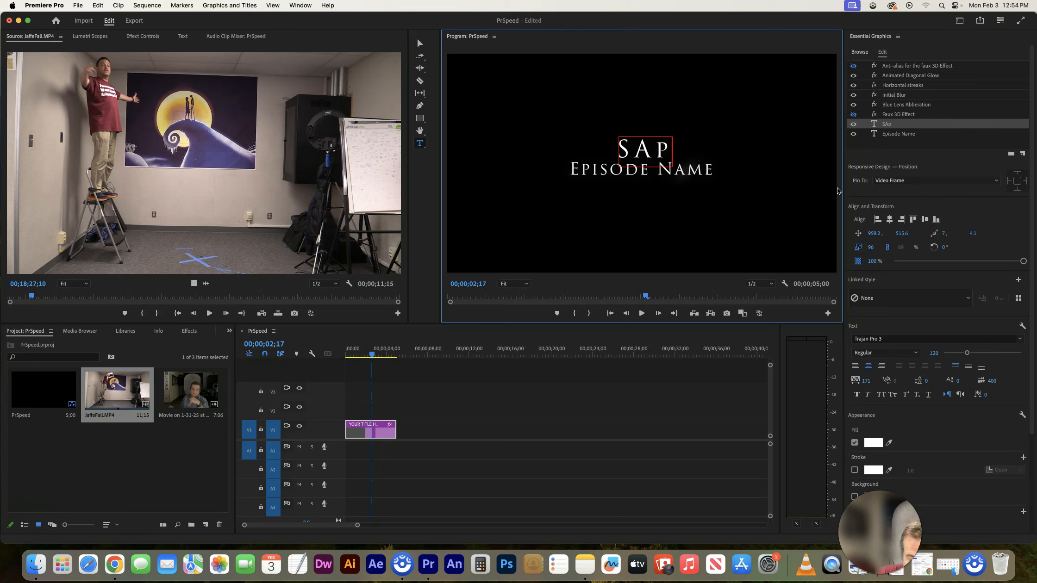
pyautogui.write('eed and Durration')
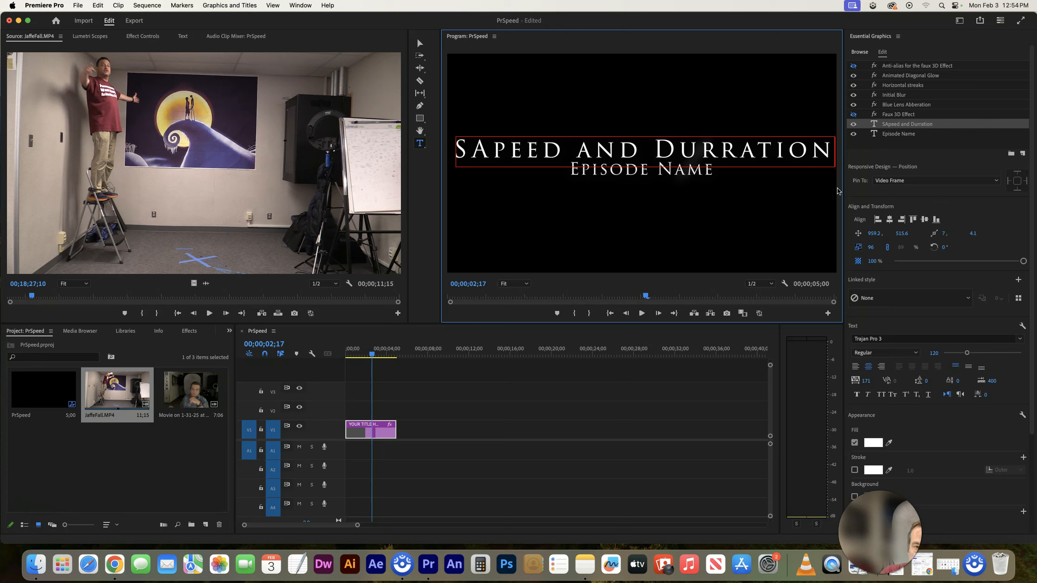
pyautogui.click(504, 150)
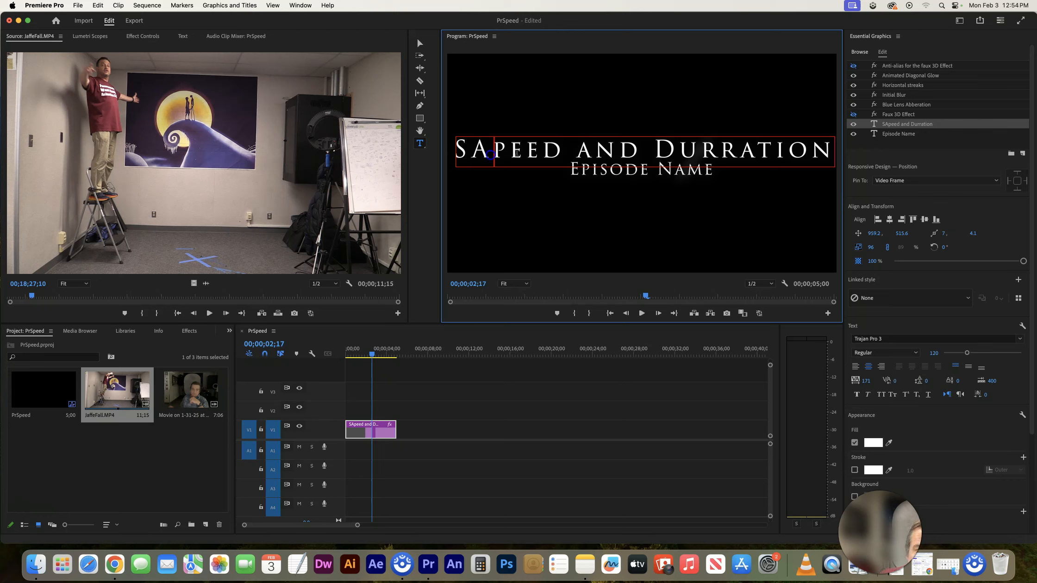
pyautogui.press('BackSpace')
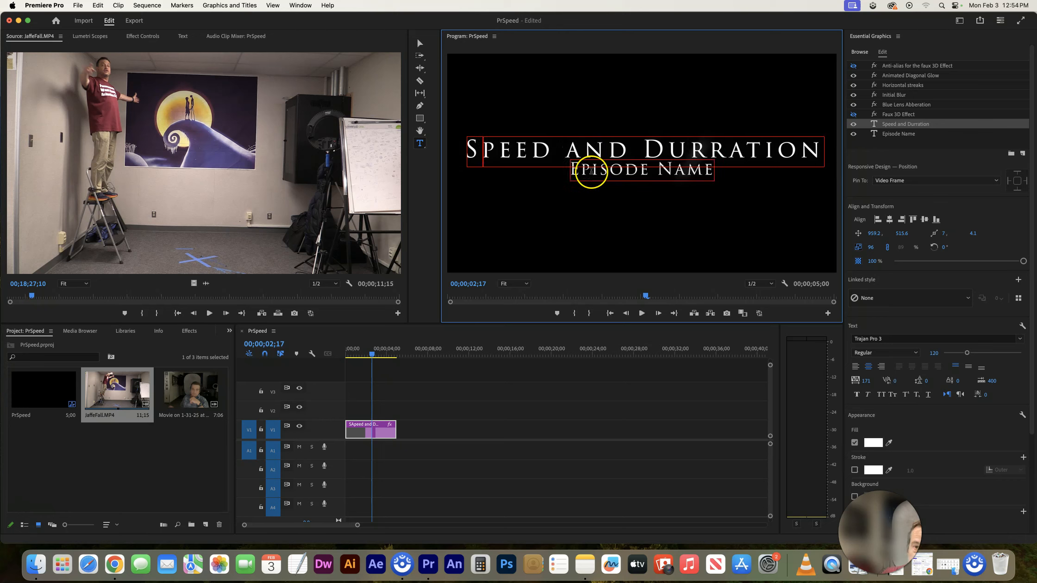
pyautogui.click(704, 142)
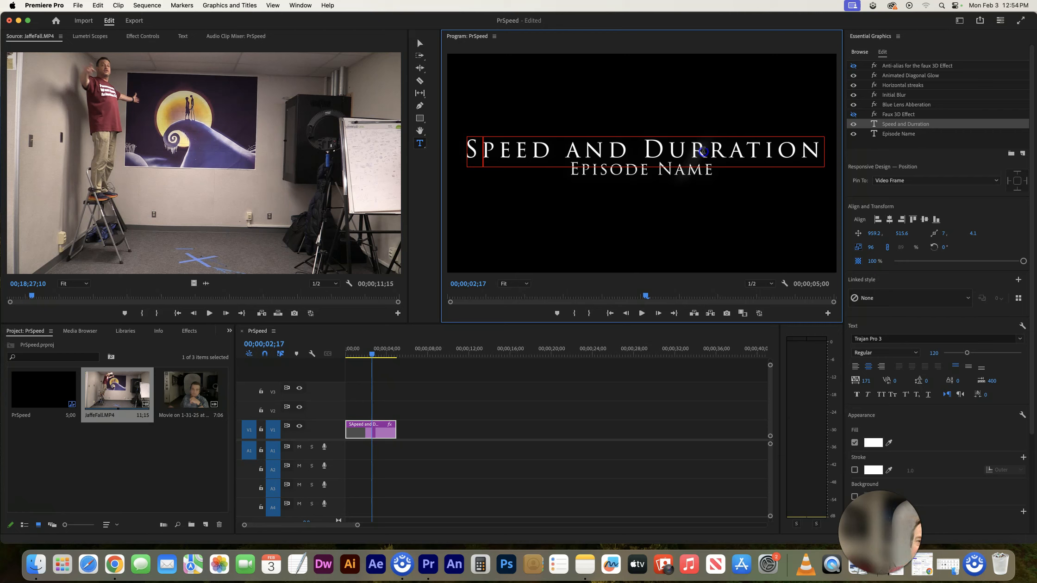
pyautogui.press('BackSpace')
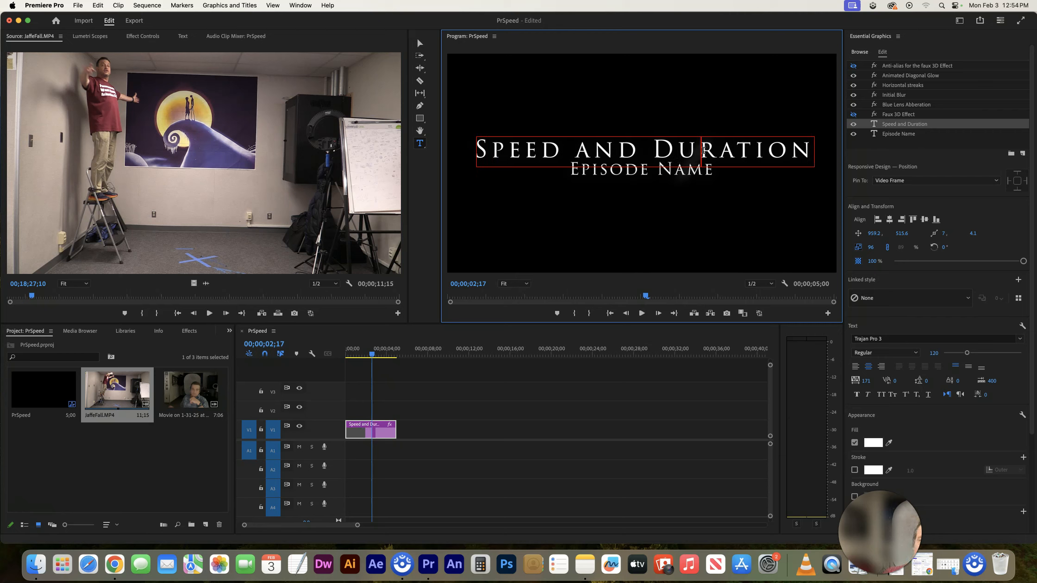
# Step: Replace the "Episode Name" subtitle with "Dr President Batman"
pyautogui.doubleClick(682, 173)
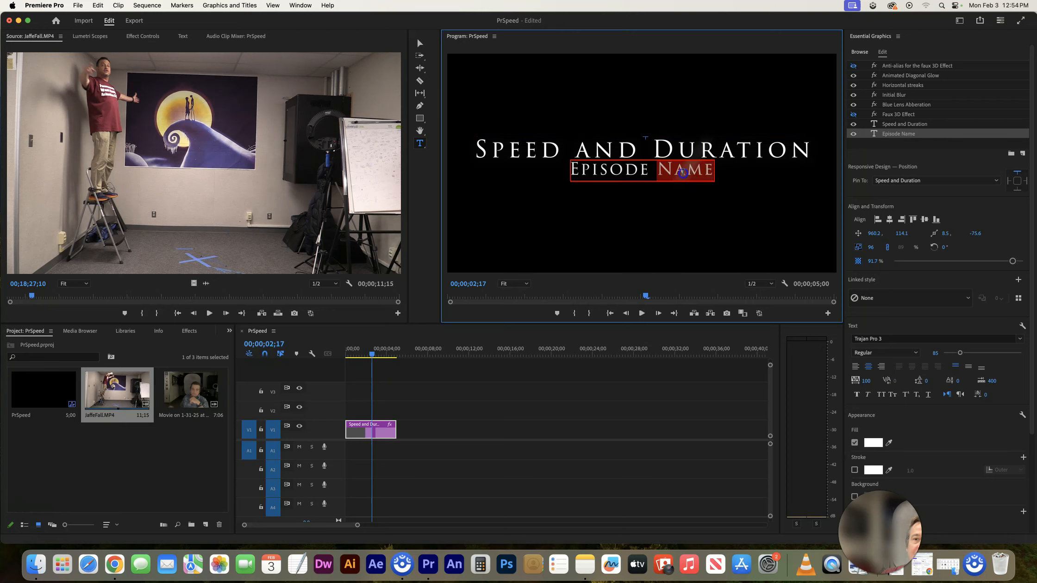
pyautogui.click(707, 168)
pyautogui.moveTo(712, 170); pyautogui.dragTo(570, 172)
pyautogui.write('D')
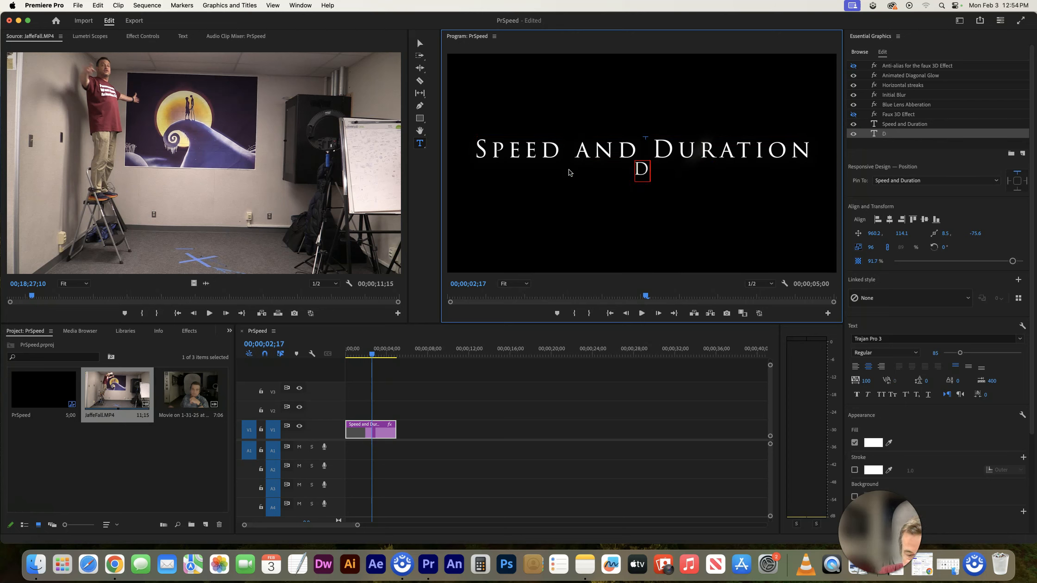
pyautogui.write('r Pre')
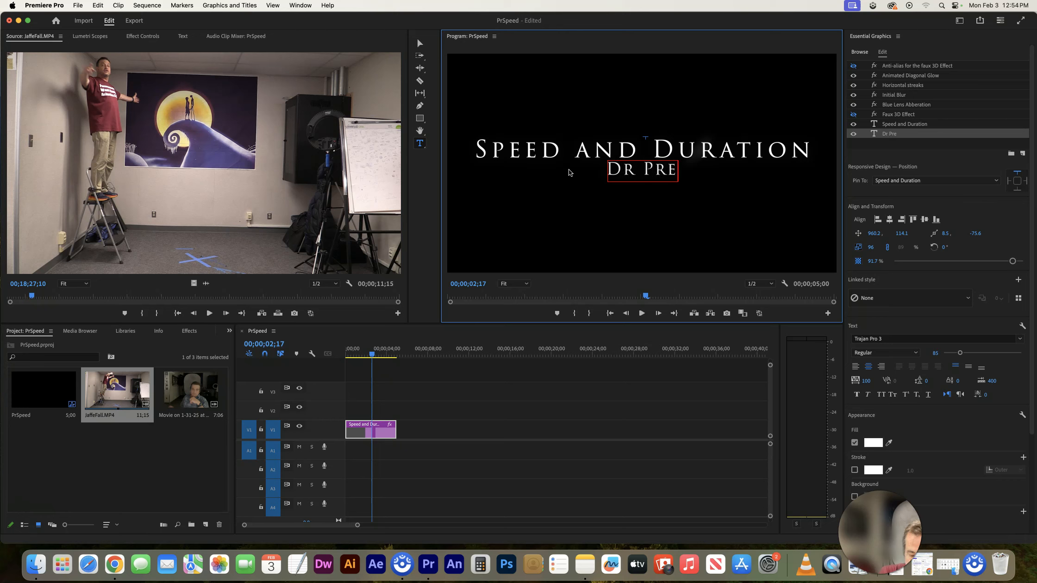
pyautogui.write('sident')
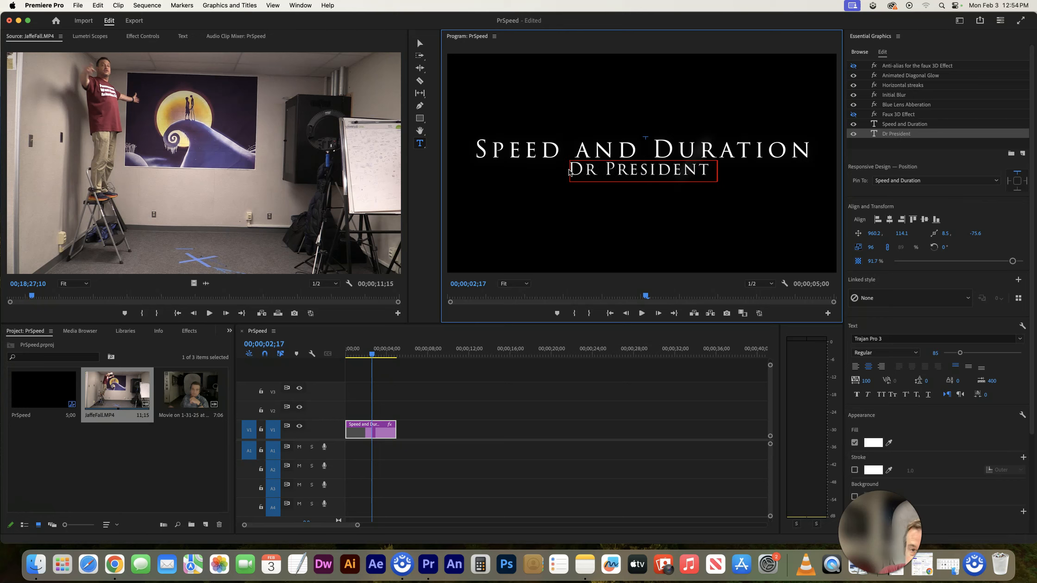
pyautogui.write(' Batman')
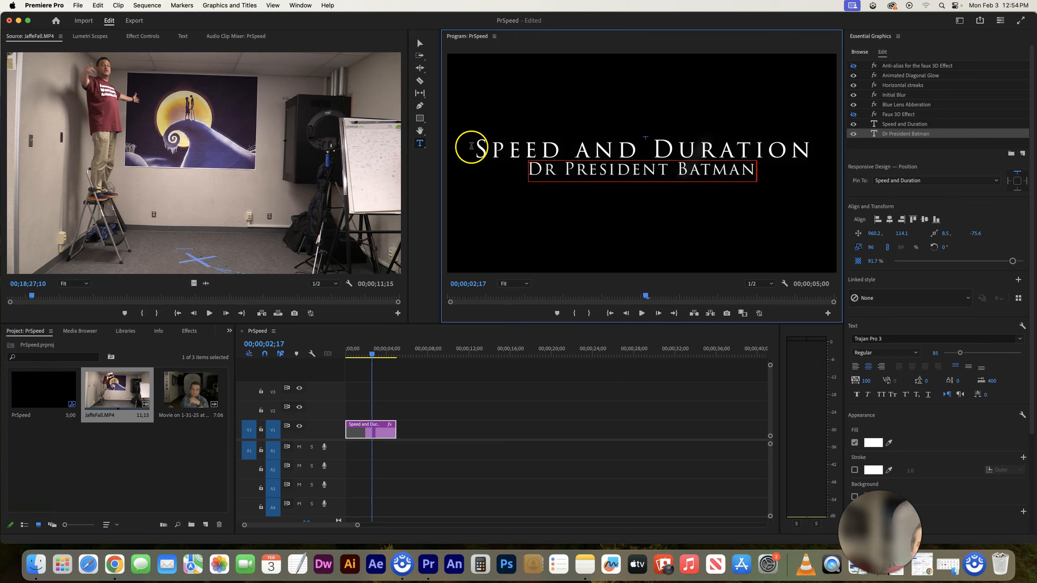
# Step: Move the subtitle slightly down, away from the main title, and return the playhead to the start of the sequence
pyautogui.click(419, 43)
pyautogui.moveTo(611, 171); pyautogui.dragTo(612, 184)
pyautogui.moveTo(371, 356)
pyautogui.mouseDown()
pyautogui.moveTo(347, 357)
pyautogui.moveTo(399, 357)
pyautogui.moveTo(363, 357)
pyautogui.mouseUp()
pyautogui.press('Home')
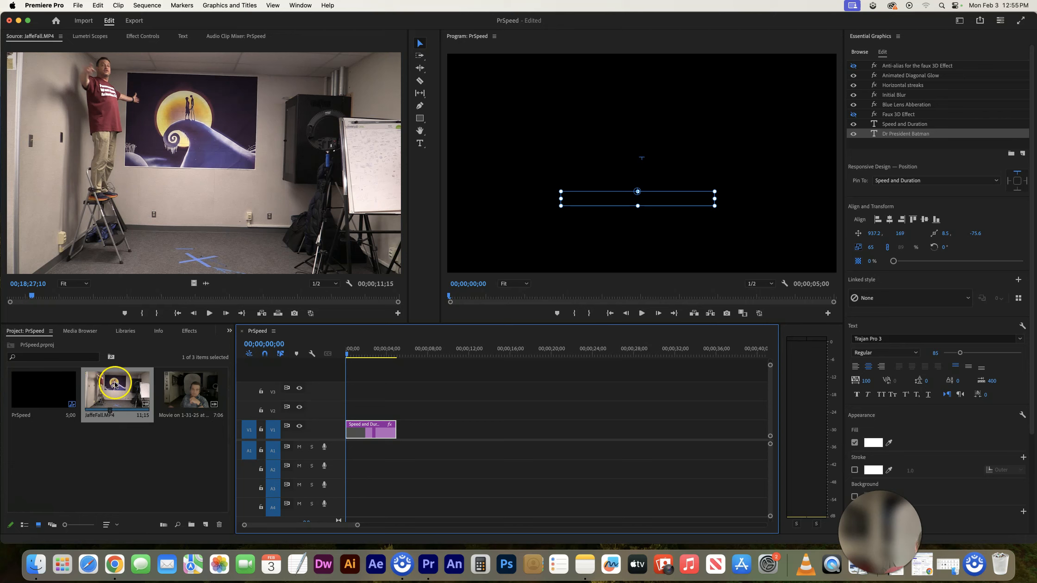
# Step: Mark an In point at 00;18;32;00 and an Out point at 00;18;34;24 on JaffeFall.MP4 in the Source monitor
pyautogui.click(28, 298)
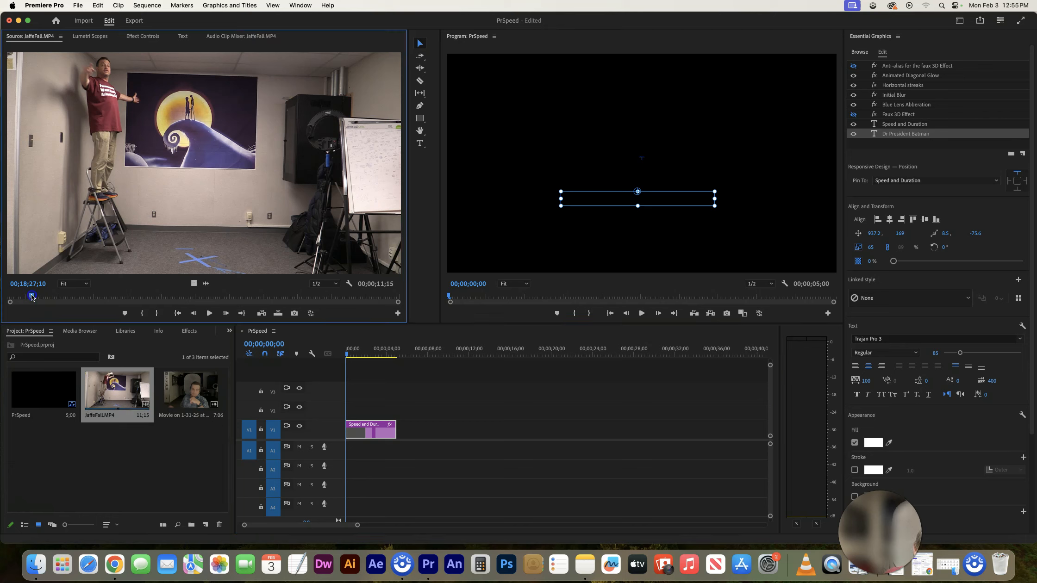
pyautogui.press('space')
pyautogui.moveTo(86, 300); pyautogui.dragTo(191, 304)
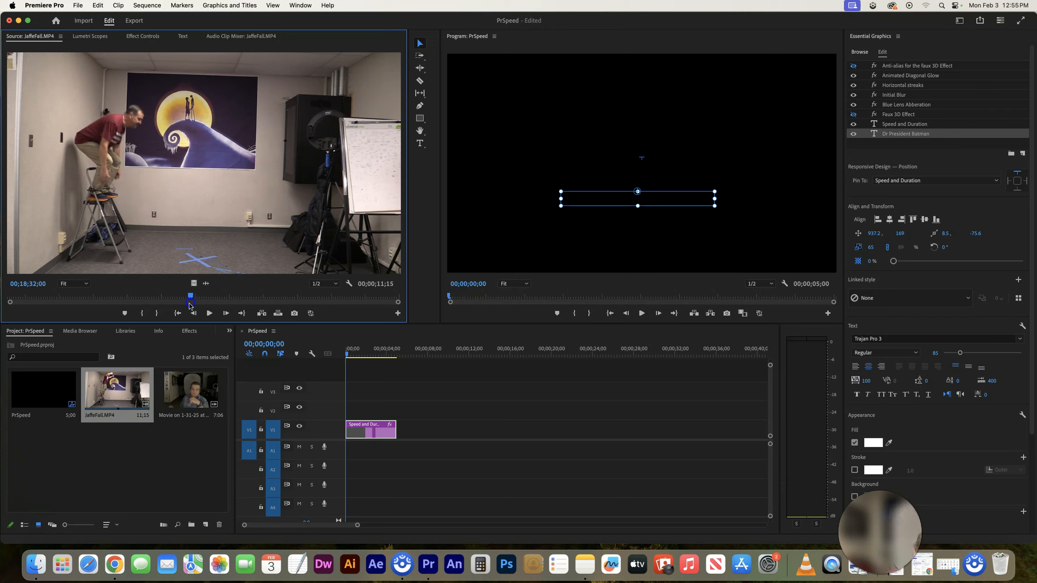
pyautogui.click(142, 313)
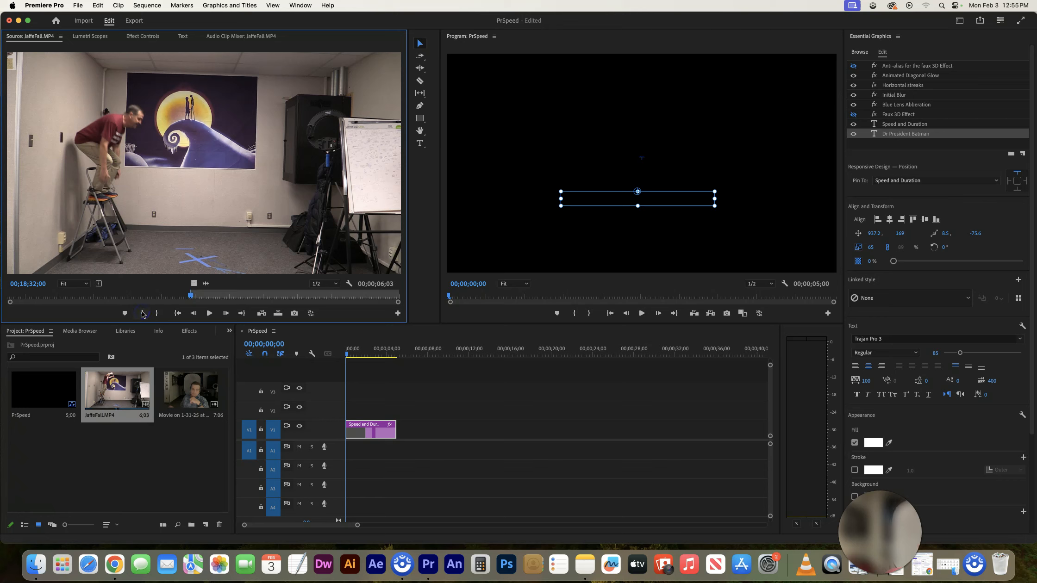
pyautogui.click(209, 315)
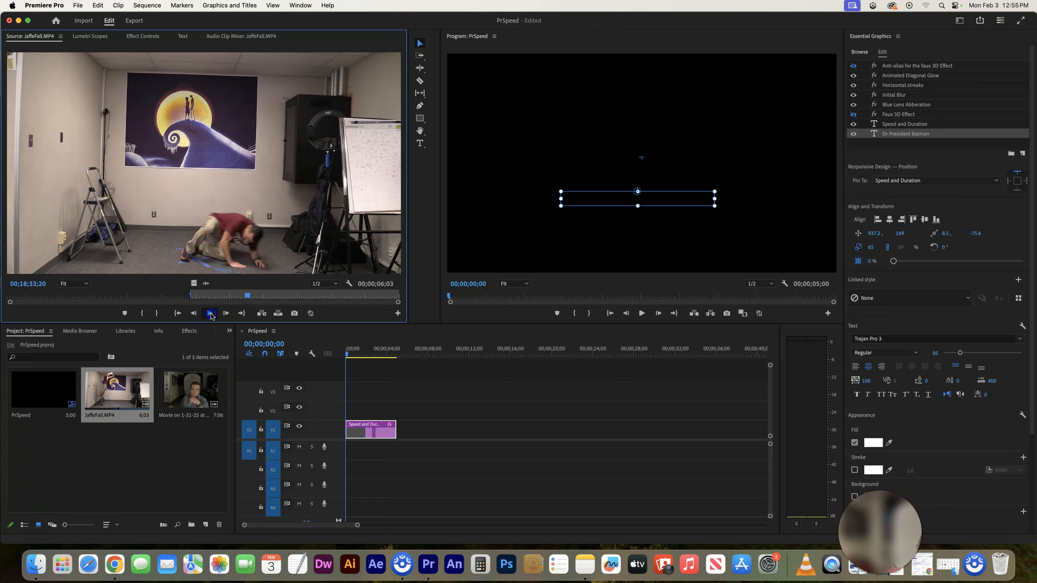
pyautogui.click(210, 314)
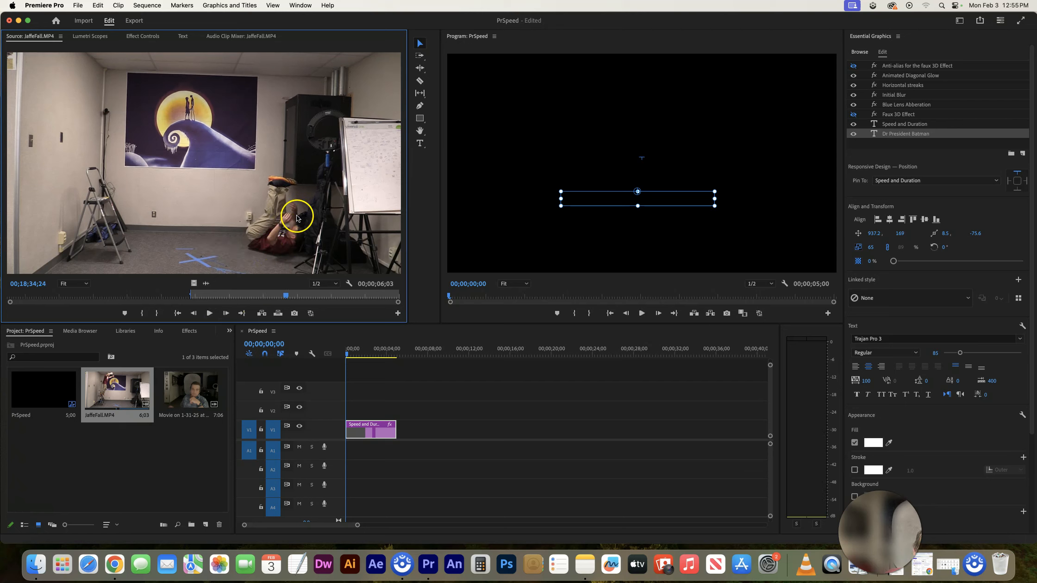
pyautogui.click(159, 313)
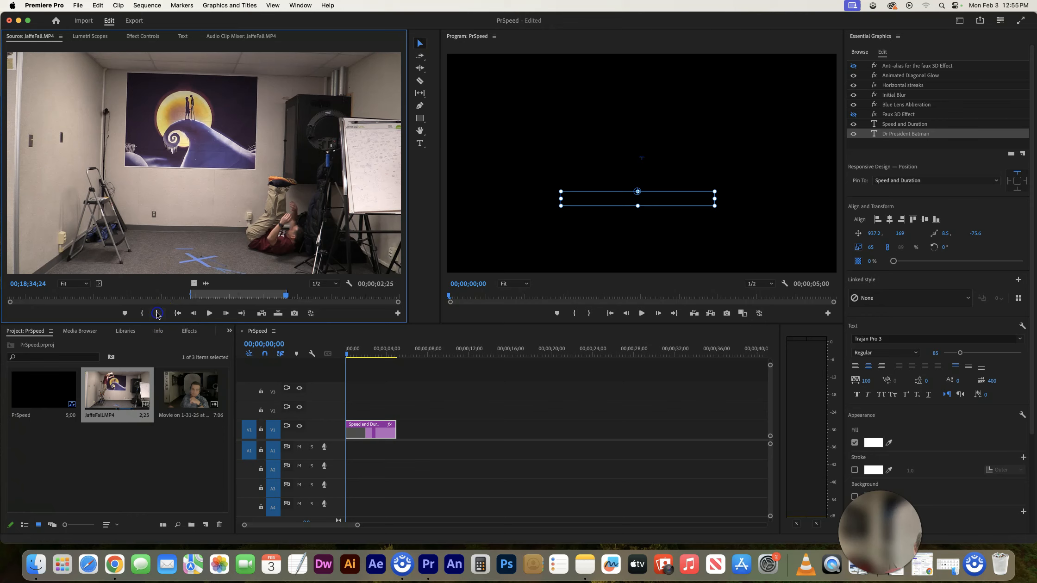
# Step: Place the marked JaffeFall.MP4 range directly after the title on V1 and A1, and play the sequence from 00;00;04;14
pyautogui.moveTo(227, 189); pyautogui.dragTo(397, 432)
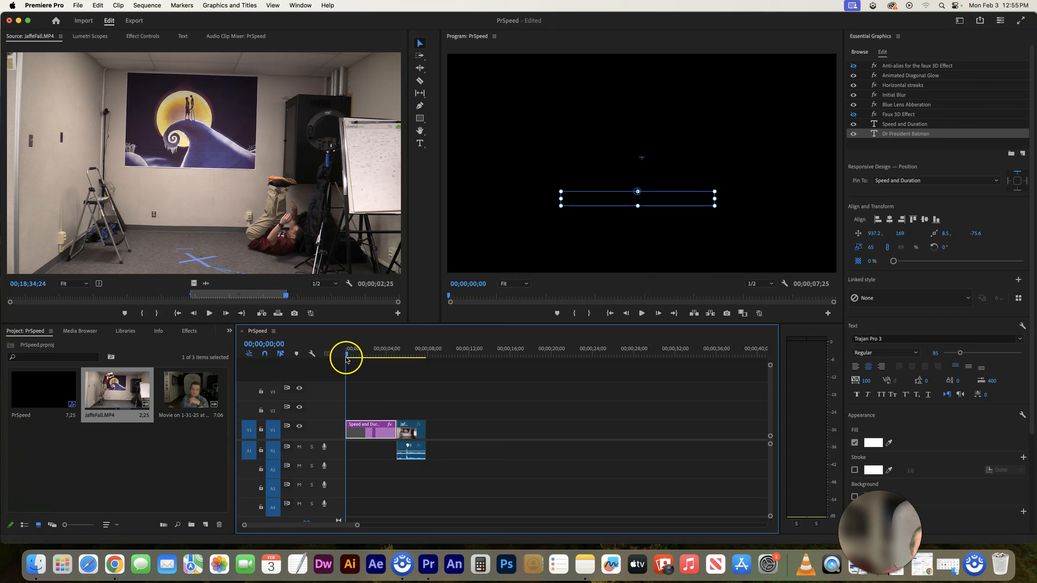
pyautogui.moveTo(348, 356); pyautogui.dragTo(392, 356)
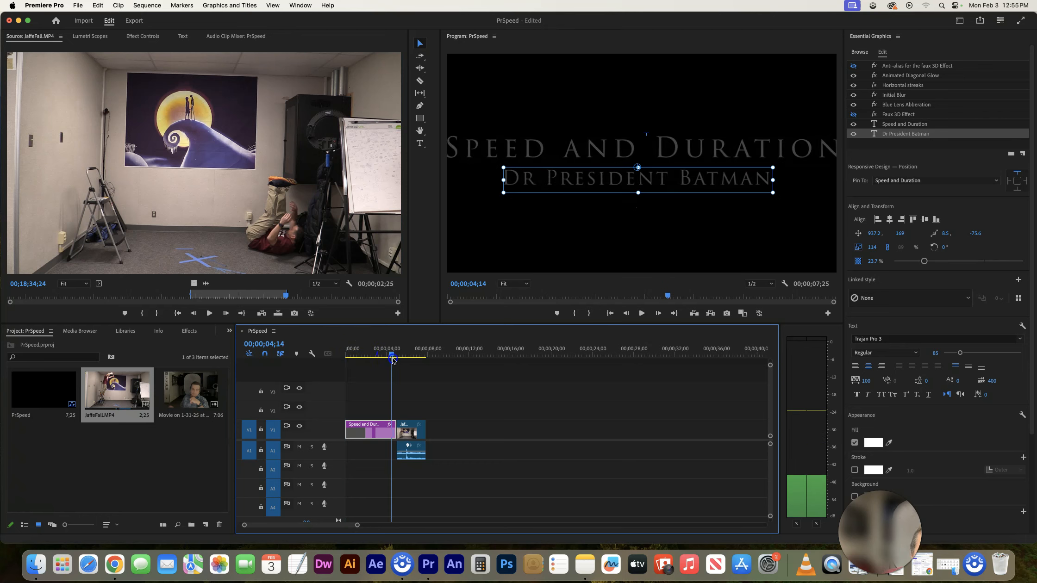
pyautogui.click(641, 313)
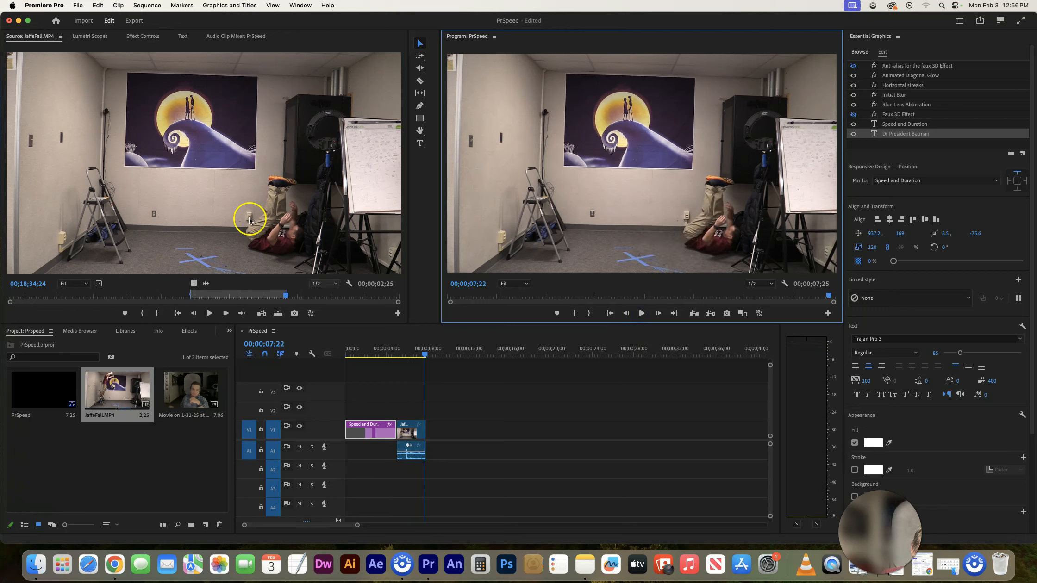
# Step: Add a second copy of the marked JaffeFall.MP4 range right after the first and scrub the sequence to 00;00;08;24
pyautogui.moveTo(201, 181); pyautogui.dragTo(422, 425)
pyautogui.moveTo(423, 355)
pyautogui.mouseDown()
pyautogui.moveTo(446, 356)
pyautogui.moveTo(435, 357)
pyautogui.mouseUp()
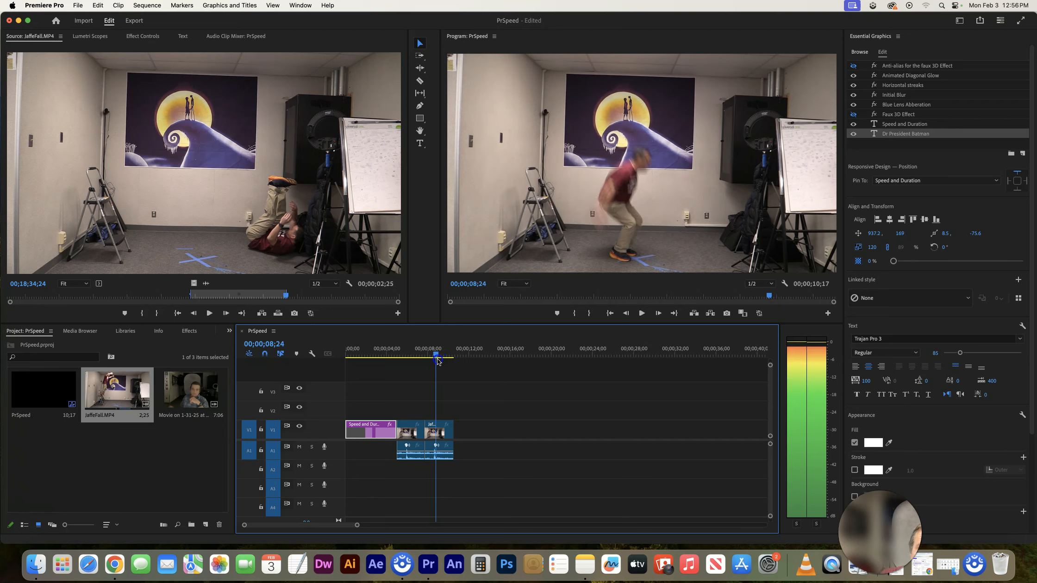
pyautogui.click(423, 483)
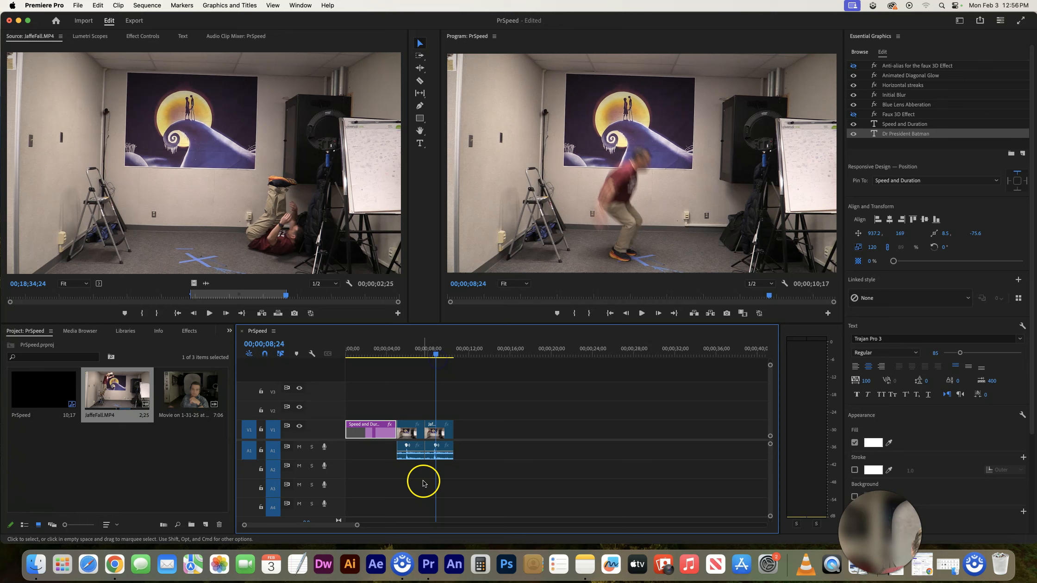
# Step: Speed up the second JaffeFall.MP4 clip on the timeline to twice its normal speed and play back the transition into it
pyautogui.rightClick(442, 438)
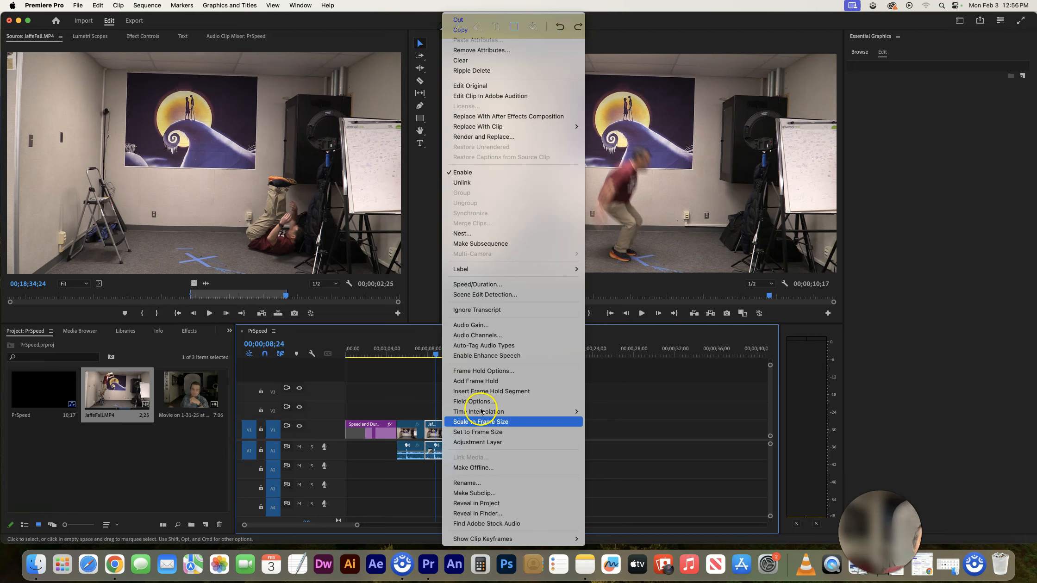
pyautogui.moveTo(483, 415)
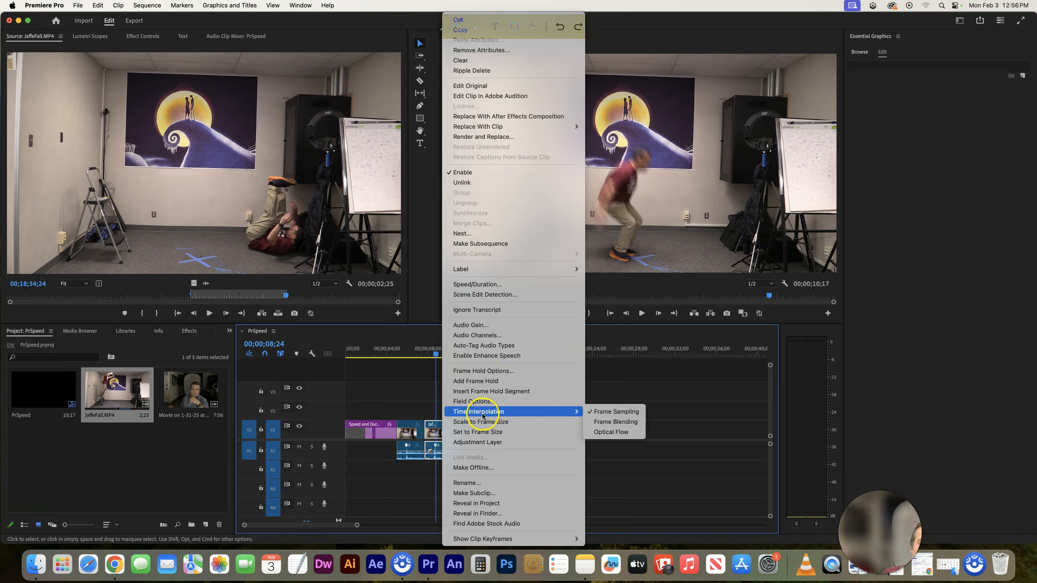
pyautogui.click(469, 285)
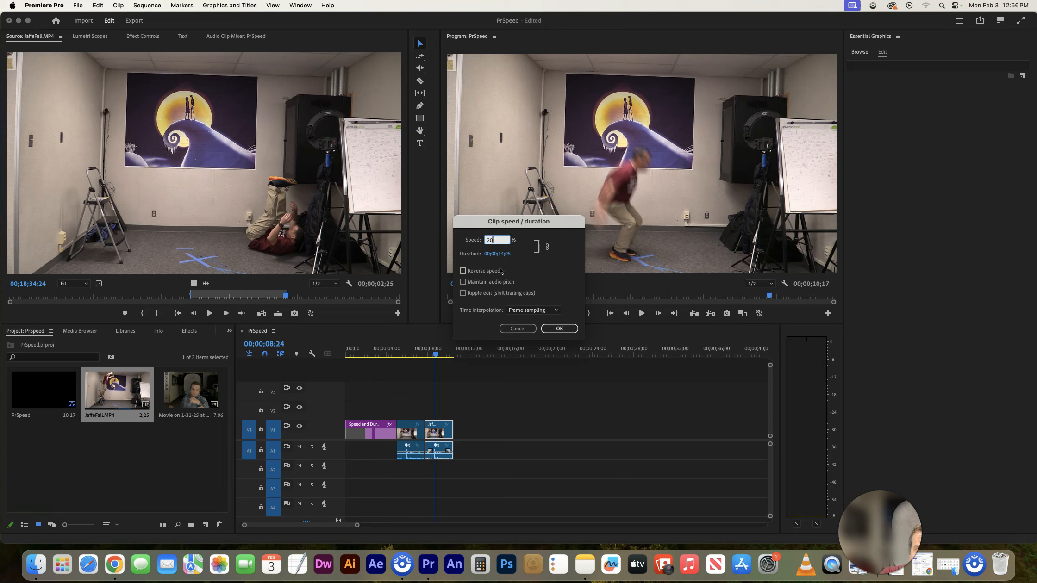
pyautogui.click(559, 329)
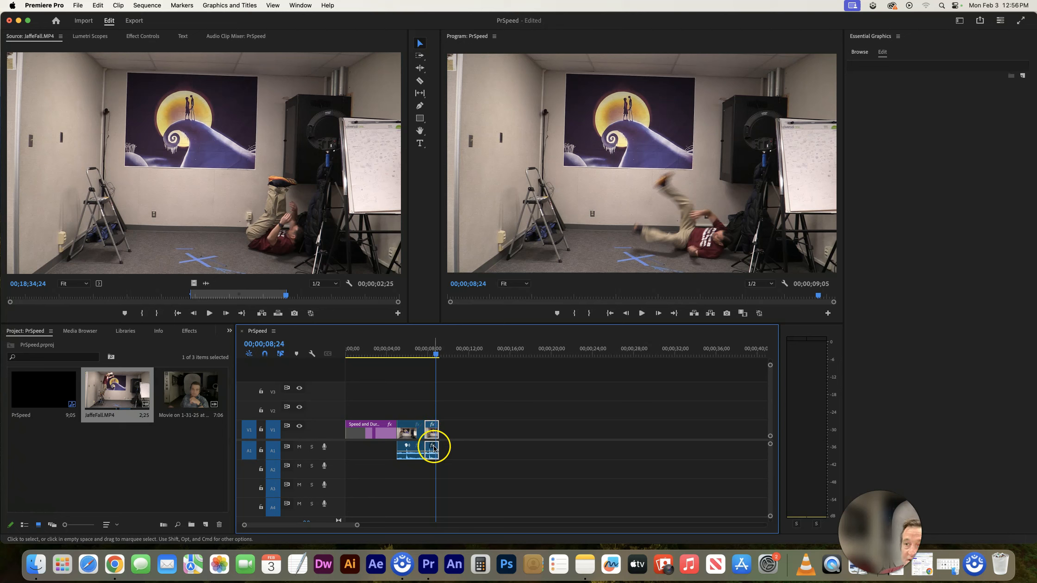
pyautogui.moveTo(441, 358); pyautogui.dragTo(404, 358)
pyautogui.click(641, 313)
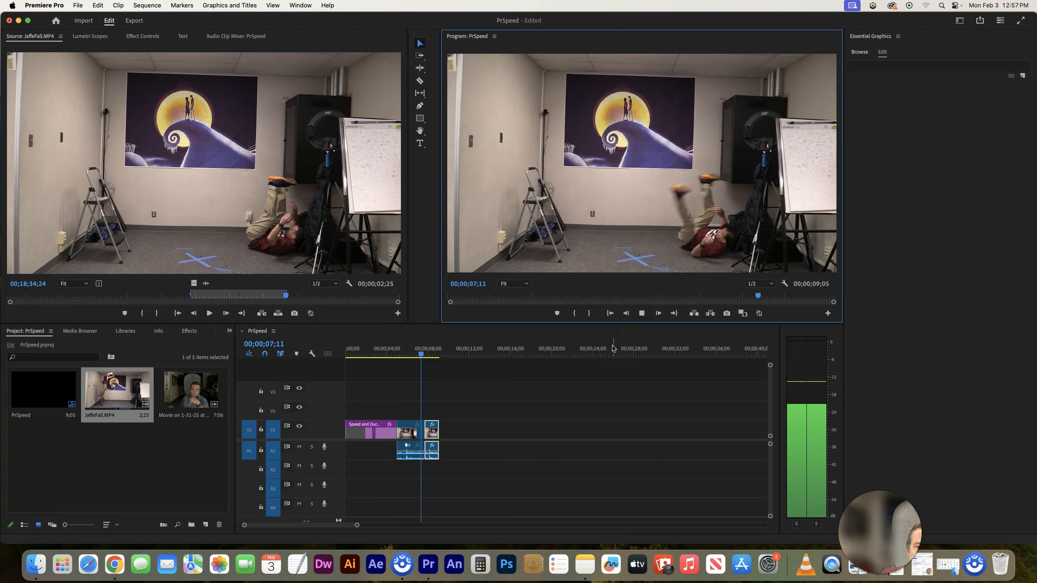
pyautogui.click(463, 358)
pyautogui.moveTo(442, 355); pyautogui.dragTo(427, 352)
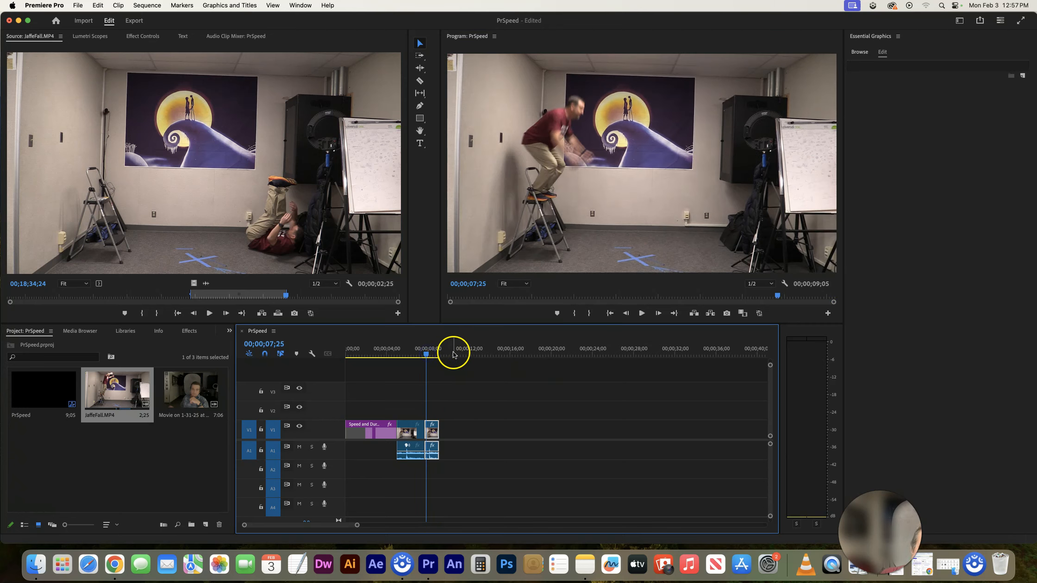
# Step: Add a third copy of the marked JaffeFall.MP4 range right after the sped-up clip and scrub to 00;00;10;09
pyautogui.moveTo(246, 204); pyautogui.dragTo(452, 427)
pyautogui.moveTo(422, 353); pyautogui.dragTo(451, 359)
pyautogui.click(469, 406)
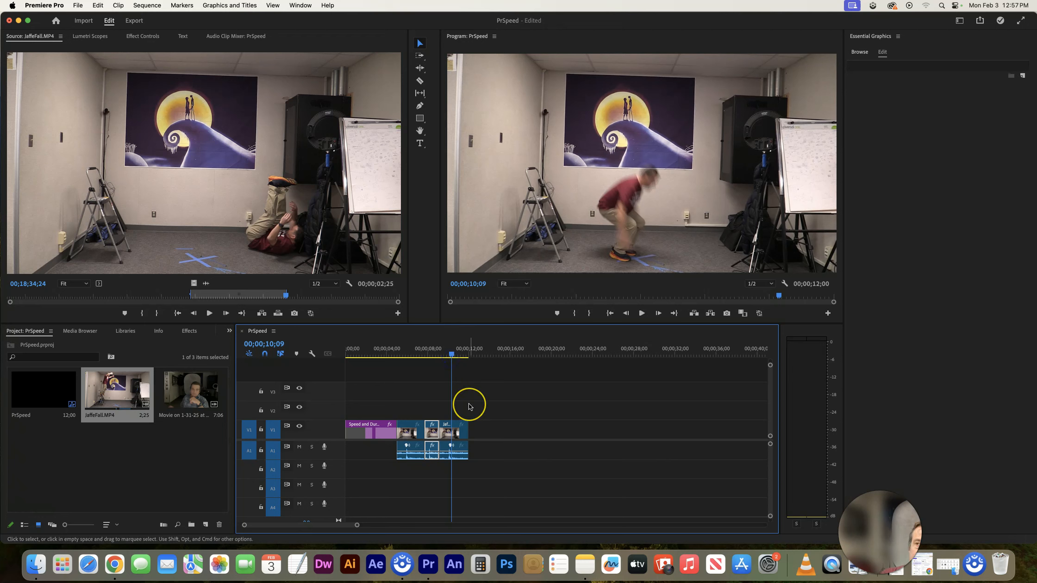
# Step: Set the third JaffeFall.MP4 clip's speed to 50% and play the sequence from 00;00;07;14 through the slowed clip
pyautogui.rightClick(454, 436)
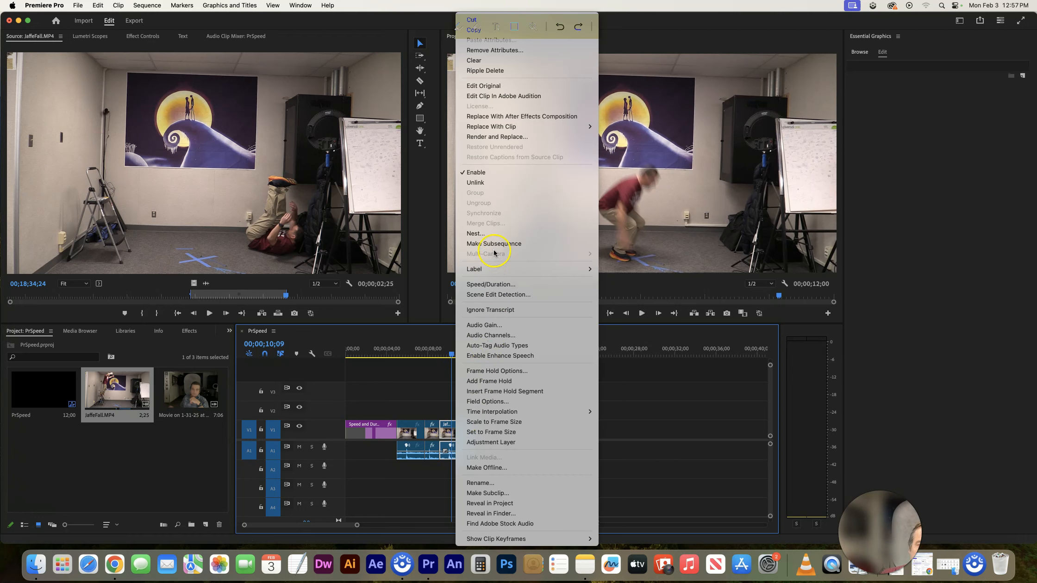
pyautogui.click(488, 285)
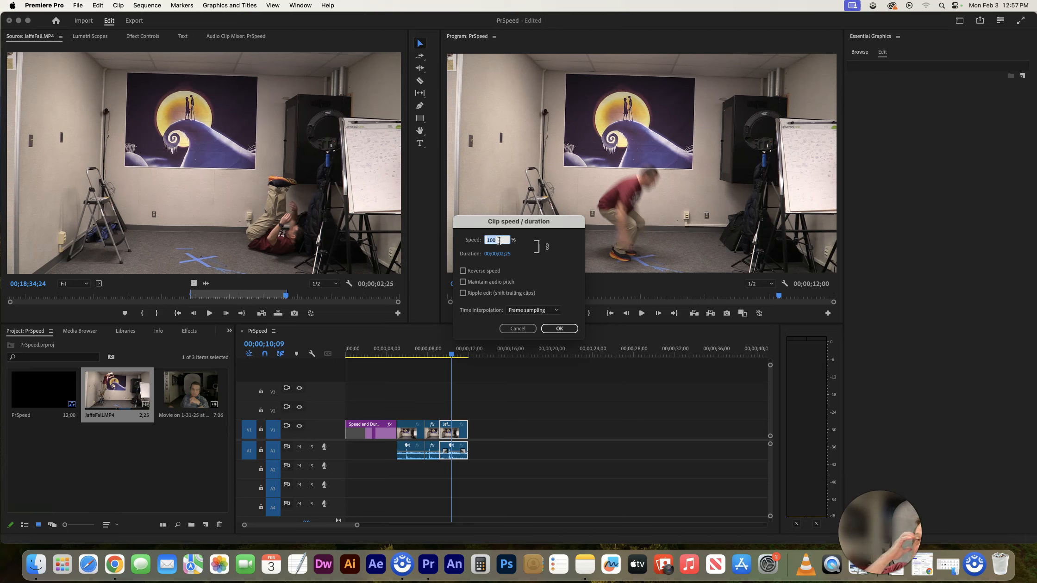
pyautogui.write('50')
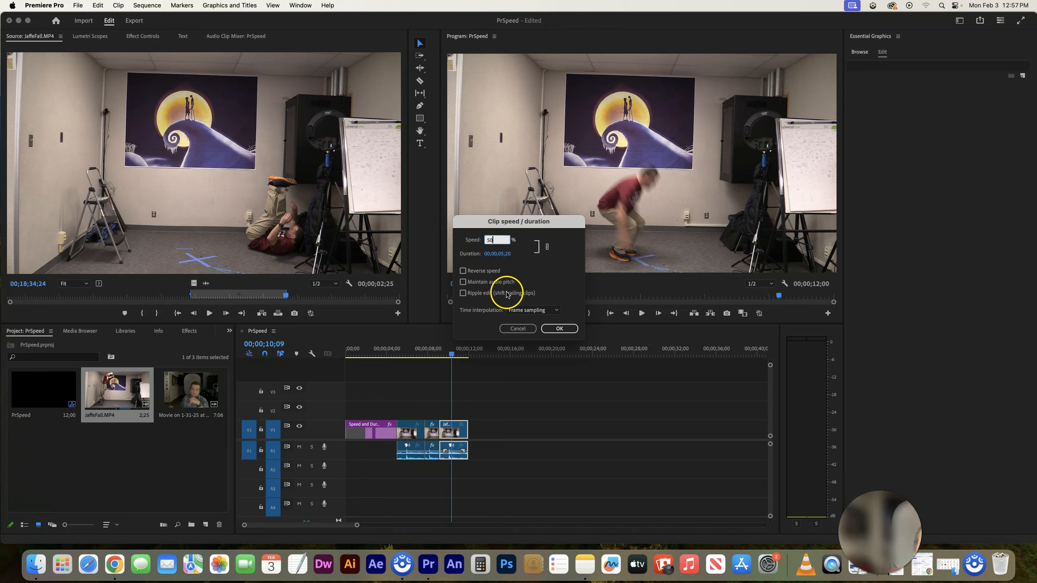
pyautogui.click(559, 328)
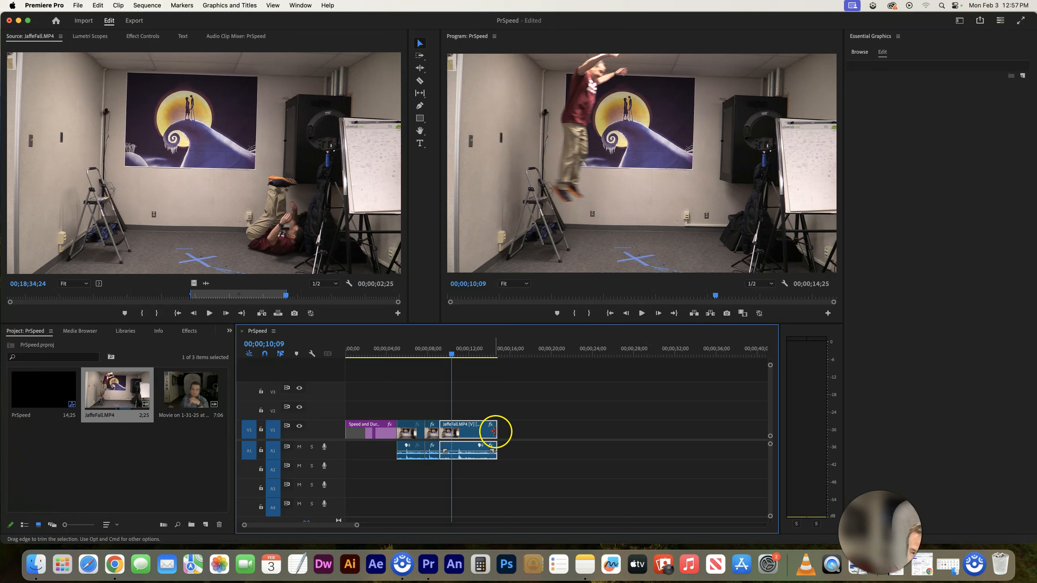
pyautogui.moveTo(453, 355); pyautogui.dragTo(422, 358)
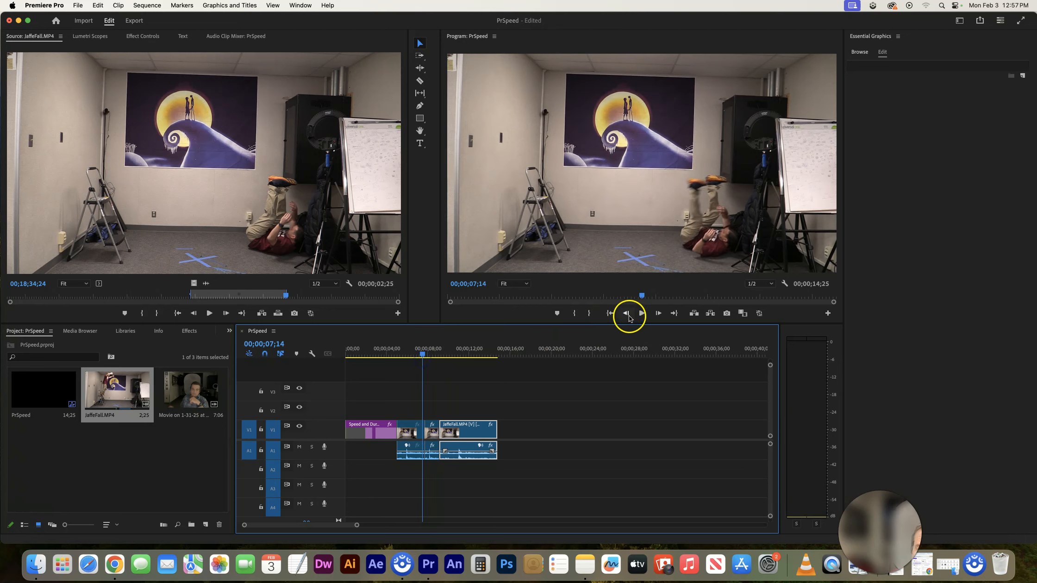
pyautogui.click(640, 314)
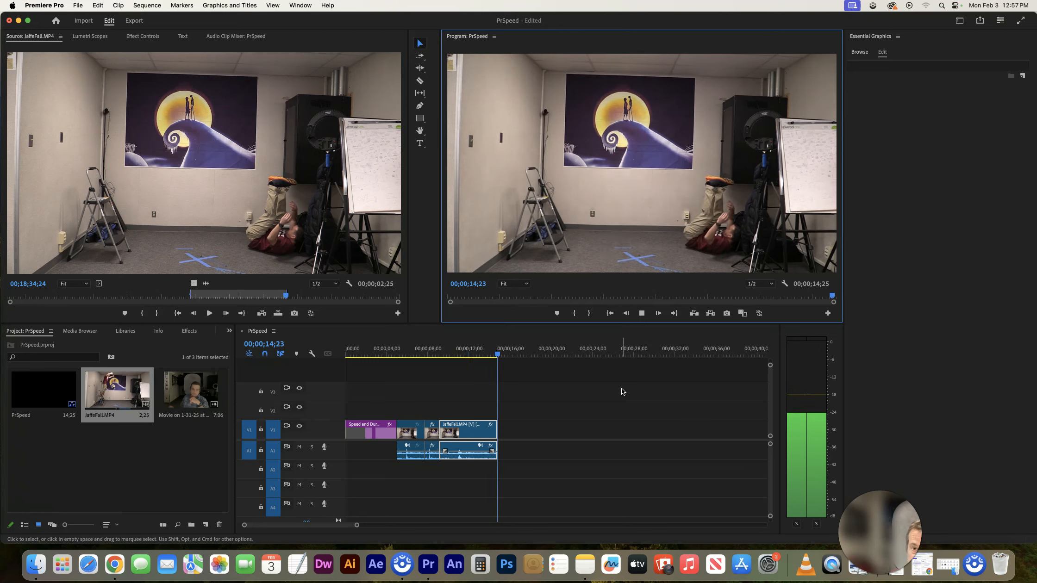
pyautogui.moveTo(498, 356); pyautogui.dragTo(476, 366)
pyautogui.click(425, 406)
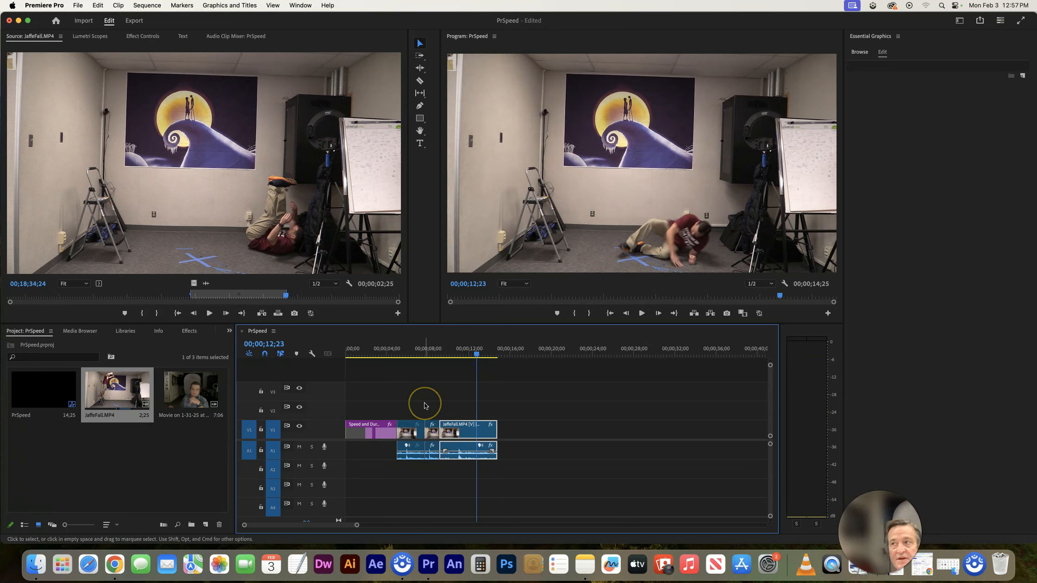
# Step: Add a fourth copy of the marked JaffeFall.MP4 range directly after the slowed clip and play the sequence up to 00;00;15;25
pyautogui.moveTo(159, 147); pyautogui.dragTo(501, 428)
pyautogui.click(476, 353)
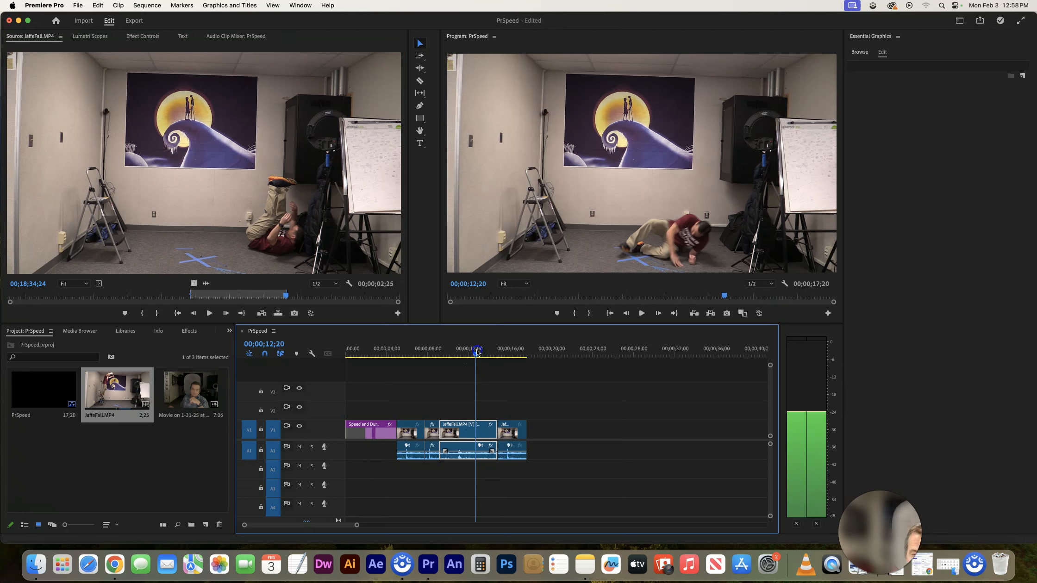
pyautogui.press('space')
pyautogui.click(506, 437)
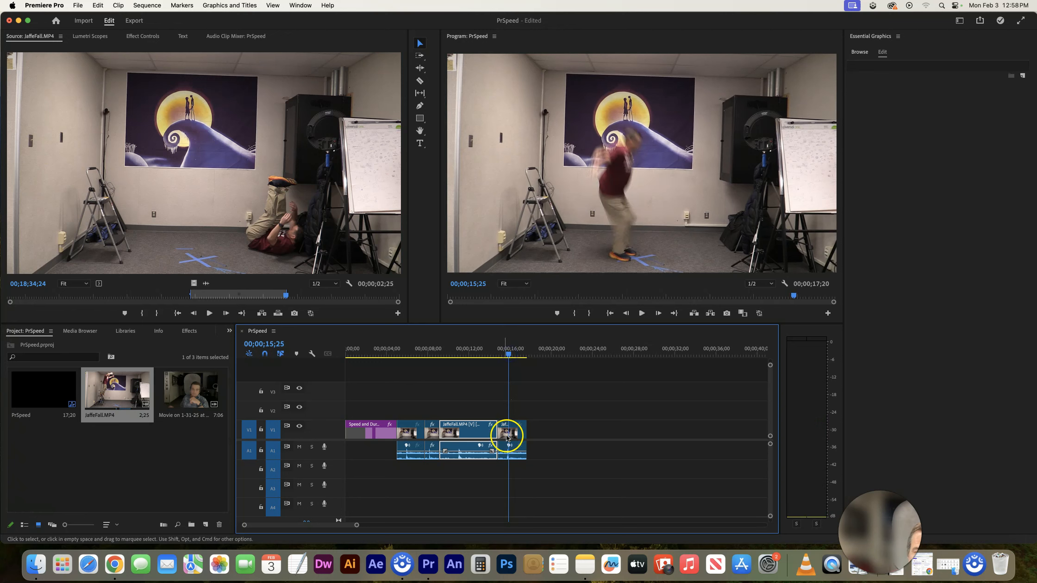
# Step: Apply Reverse speed to the fourth JaffeFall.MP4 clip at 100% speed
pyautogui.rightClick(512, 435)
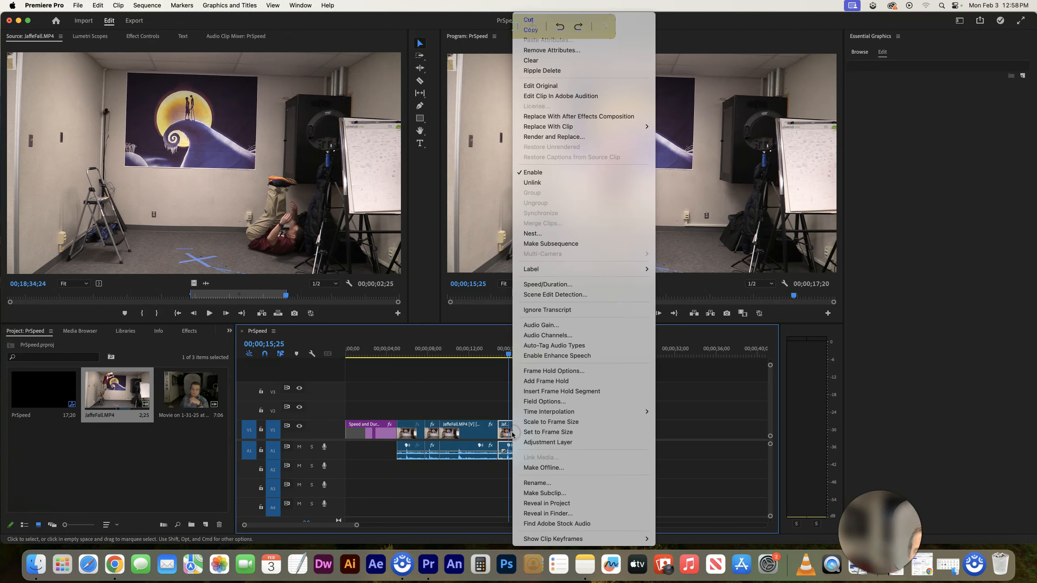
pyautogui.click(551, 285)
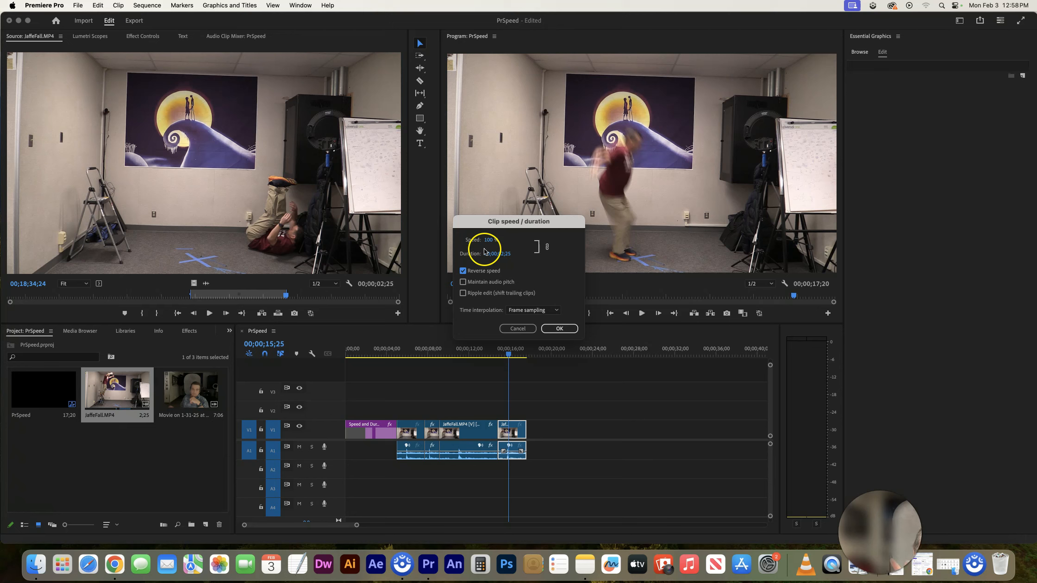
pyautogui.click(554, 329)
# Step: Play the end of the sequence to review the reversed clip, and scrub through it to 00;00;16;22
pyautogui.click(505, 355)
pyautogui.moveTo(507, 354); pyautogui.dragTo(492, 354)
pyautogui.click(641, 313)
pyautogui.click(641, 313)
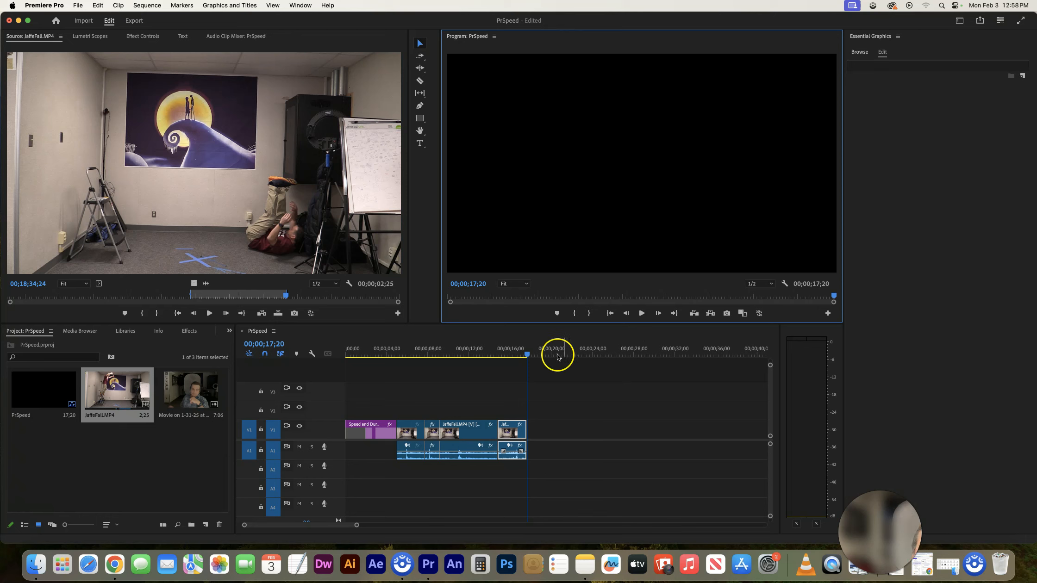
pyautogui.click(519, 356)
pyautogui.moveTo(520, 356)
pyautogui.mouseDown()
pyautogui.moveTo(508, 357)
pyautogui.moveTo(516, 356)
pyautogui.mouseUp()
pyautogui.moveTo(512, 358)
pyautogui.mouseDown()
pyautogui.moveTo(523, 354)
pyautogui.moveTo(516, 364)
pyautogui.mouseUp()
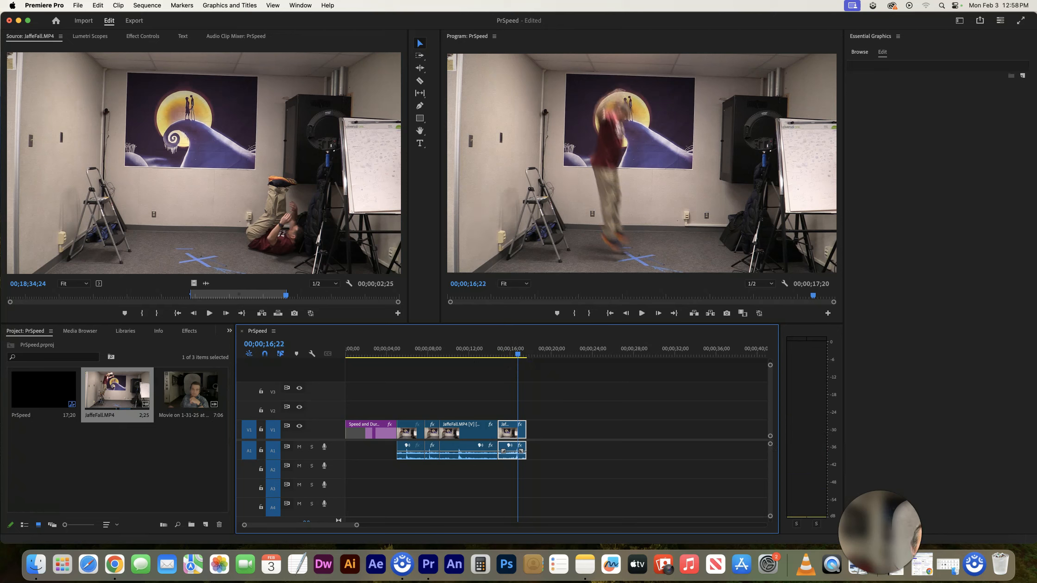
# Step: Save the project under the new name PrSpeedx in the PrSpeed folder in Documents
pyautogui.click(78, 5)
pyautogui.click(96, 146)
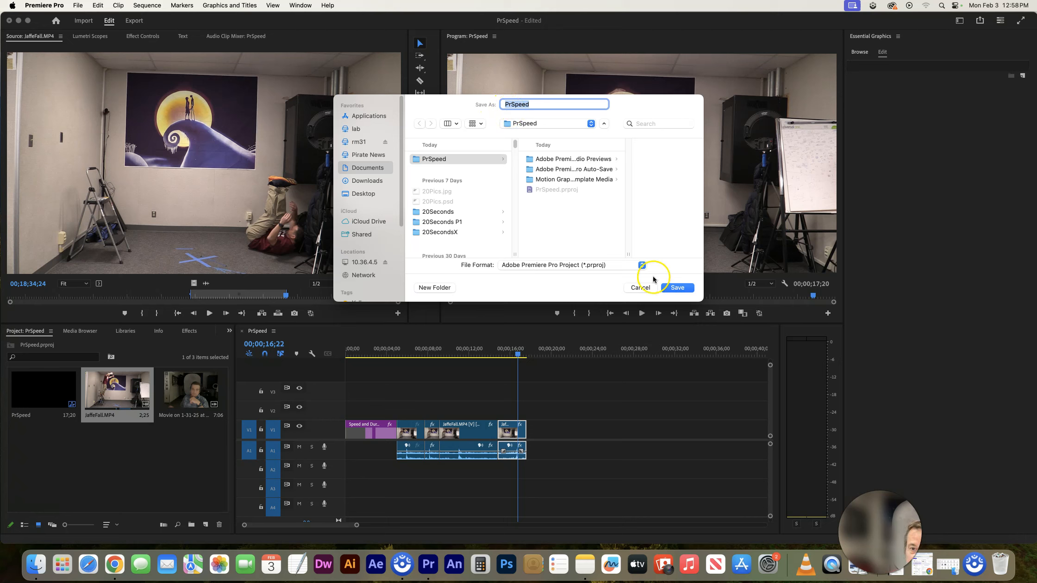
pyautogui.click(676, 287)
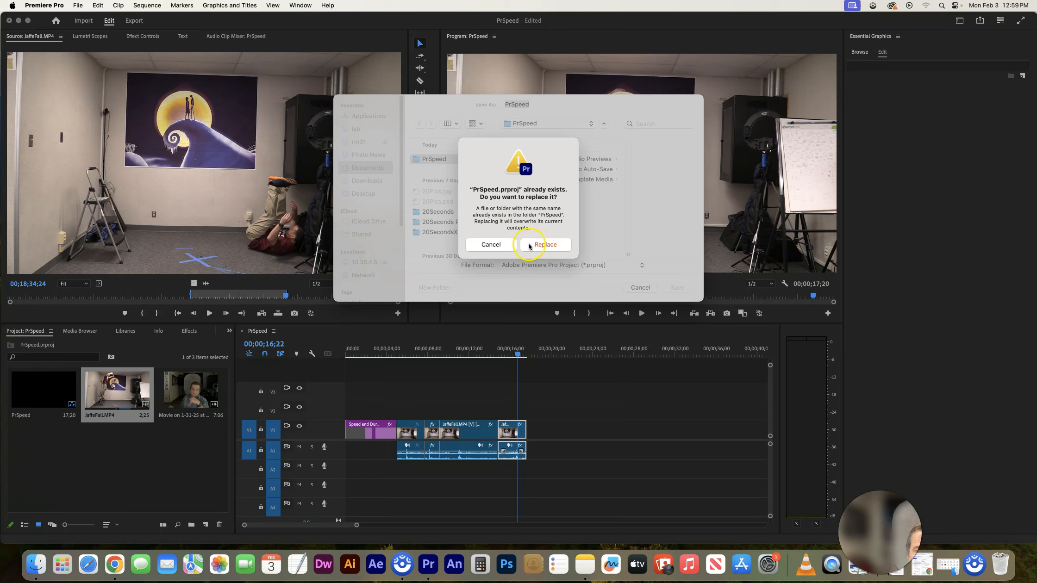
pyautogui.click(509, 246)
pyautogui.click(535, 104)
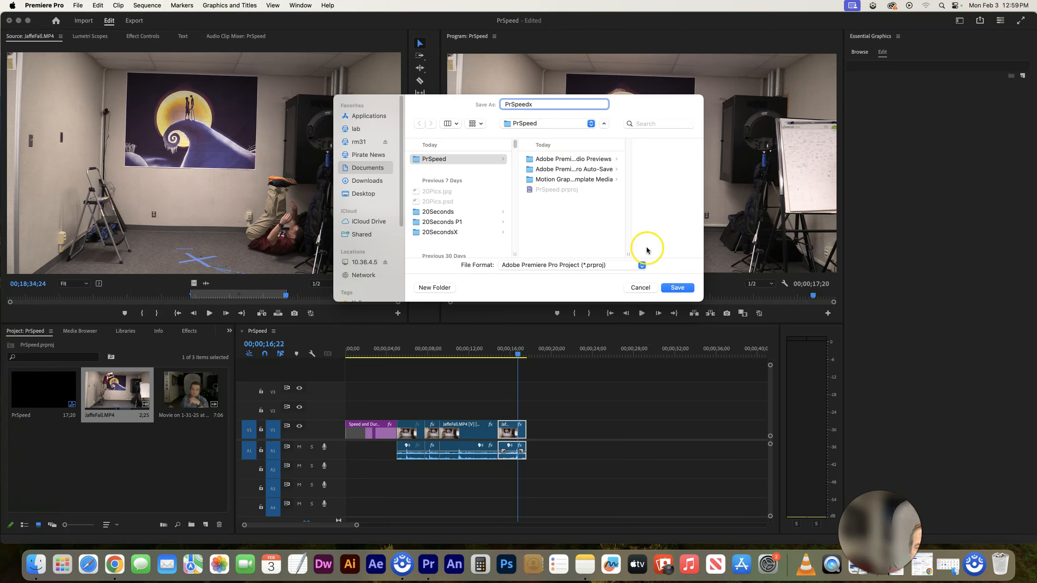
pyautogui.click(675, 288)
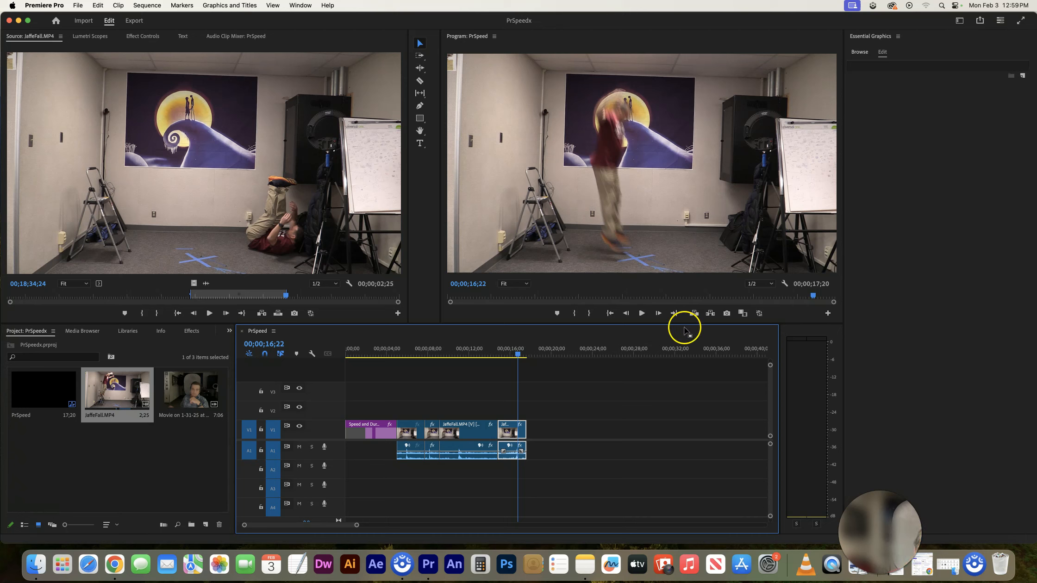
# Step: Export the entire sequence as the H.264 media file PrSpeed.mp4 into the PrSpeed folder in Documents
pyautogui.moveTo(519, 354); pyautogui.dragTo(517, 354)
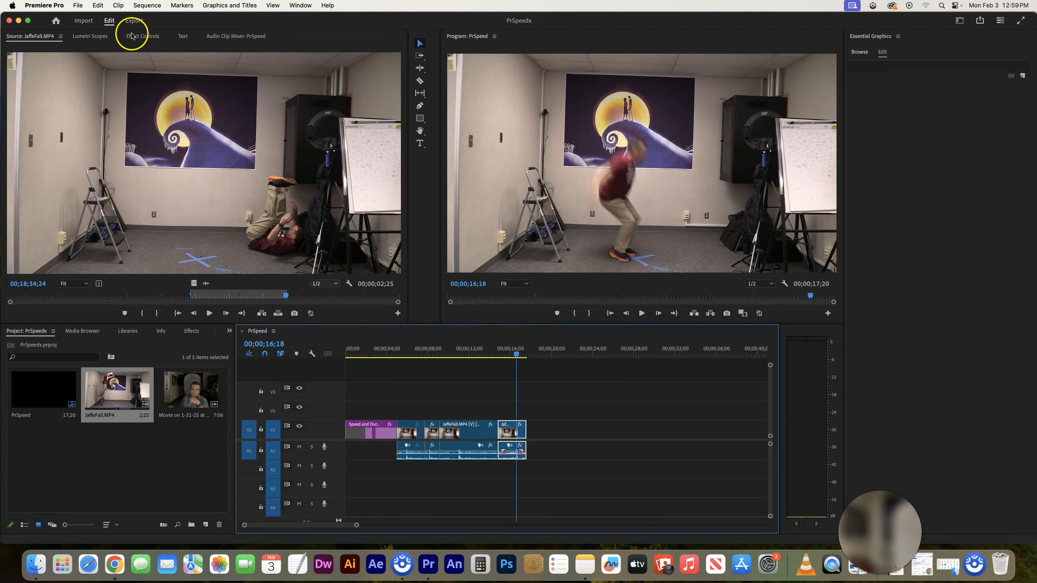
pyautogui.click(85, 8)
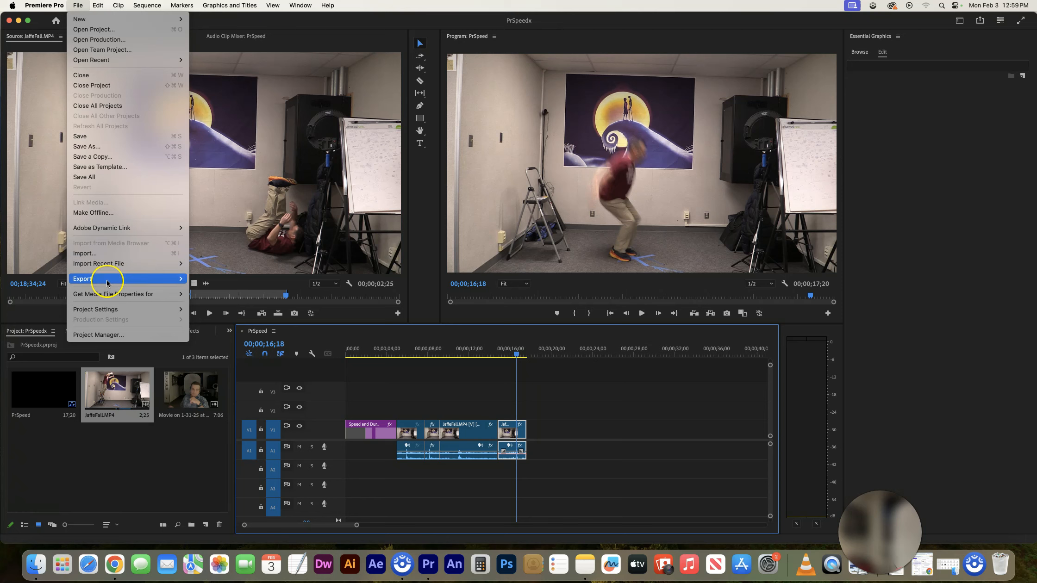
pyautogui.moveTo(106, 279)
pyautogui.click(204, 279)
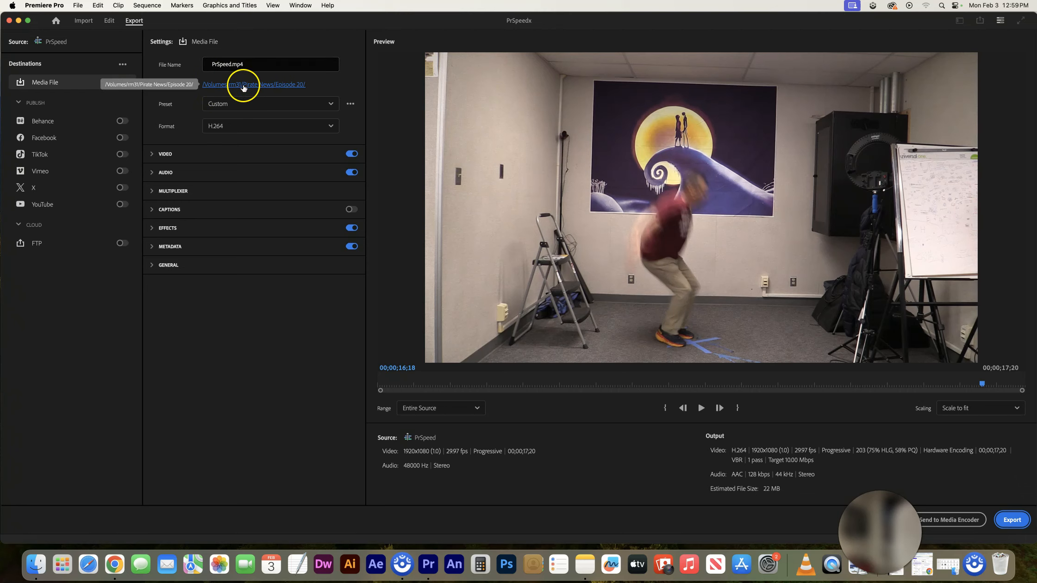
pyautogui.click(243, 85)
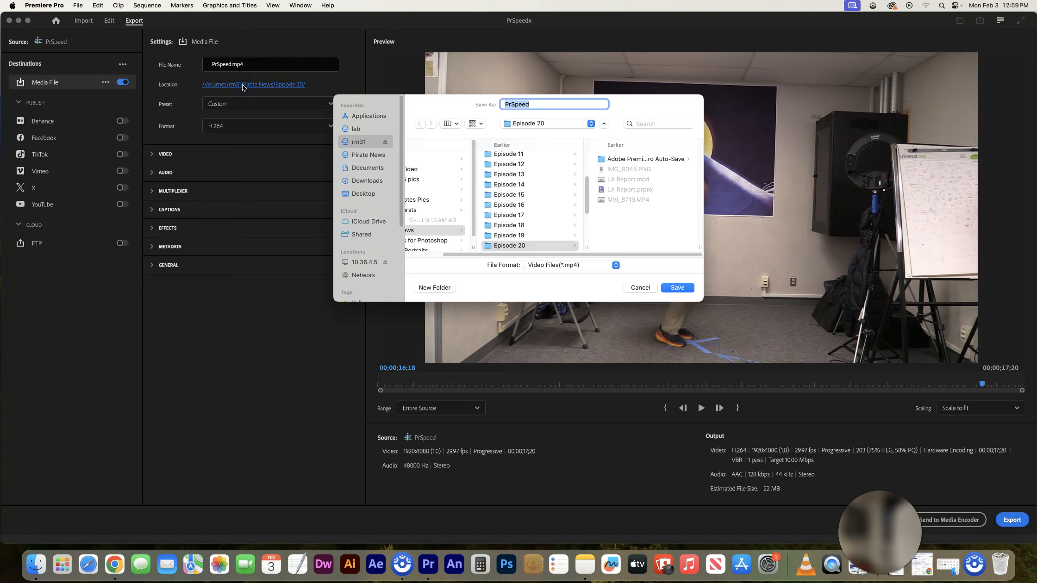
pyautogui.click(364, 167)
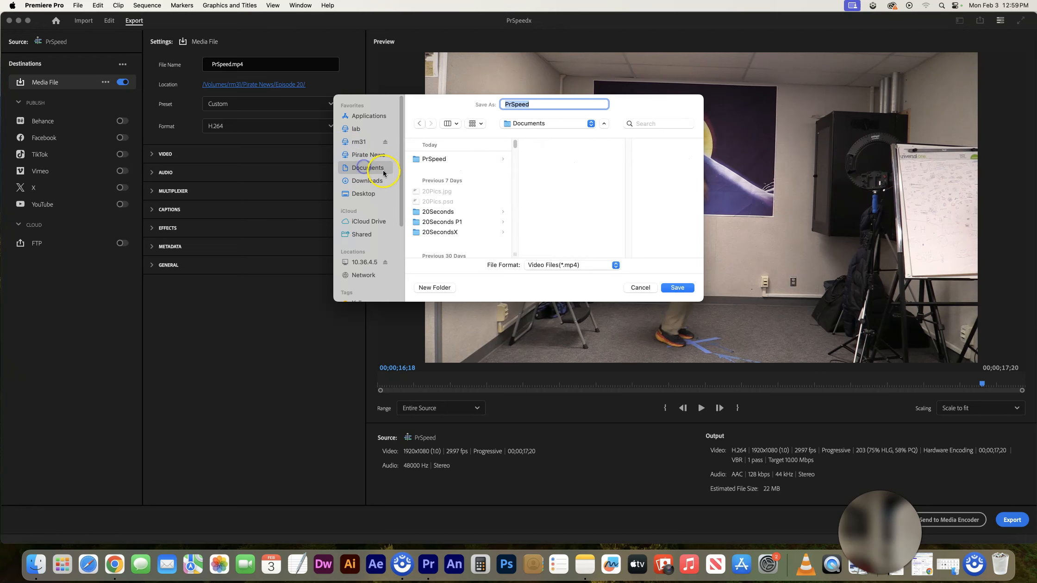
pyautogui.click(437, 160)
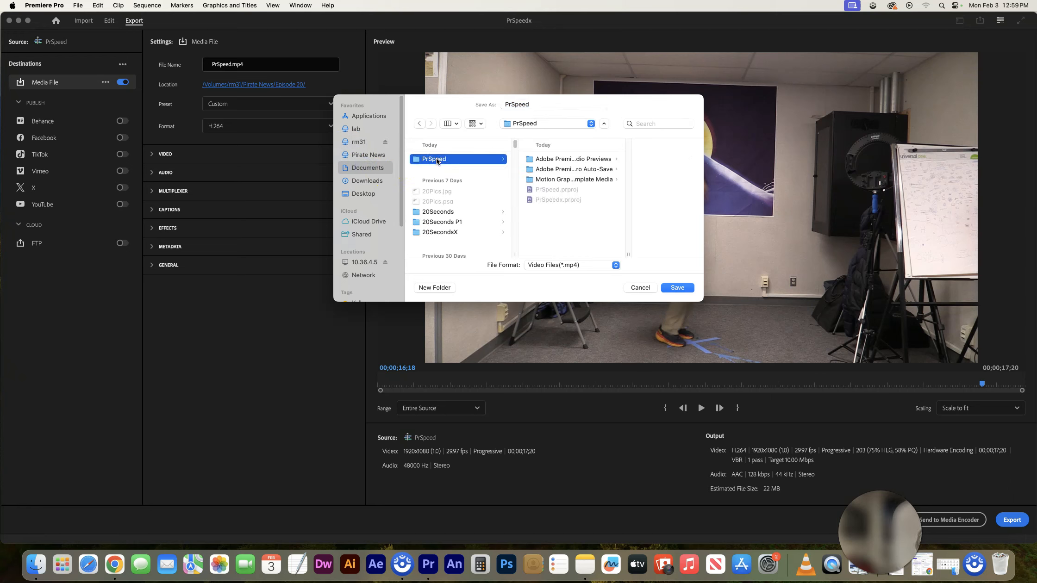
pyautogui.click(678, 288)
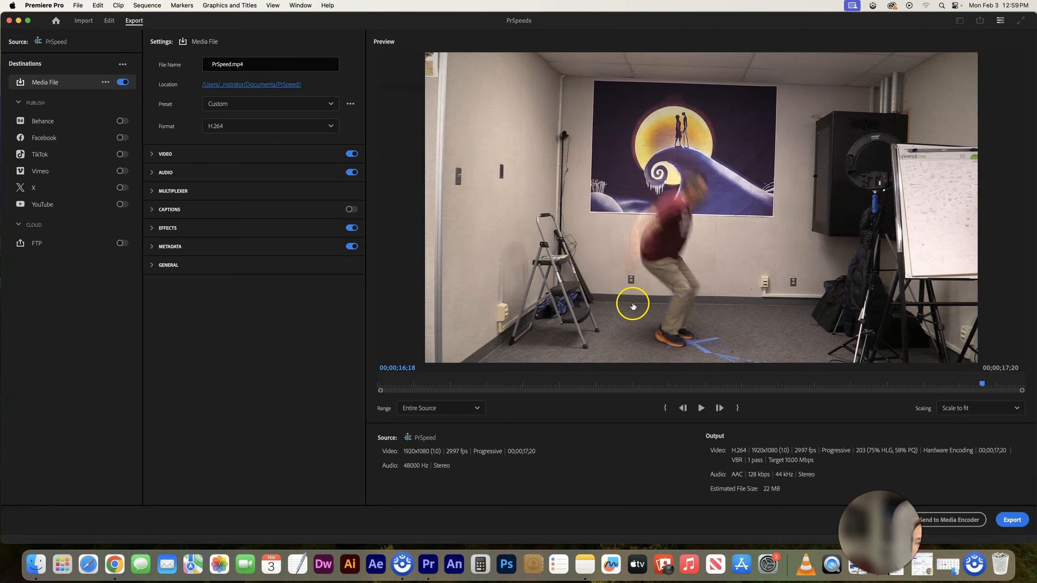
pyautogui.click(1013, 520)
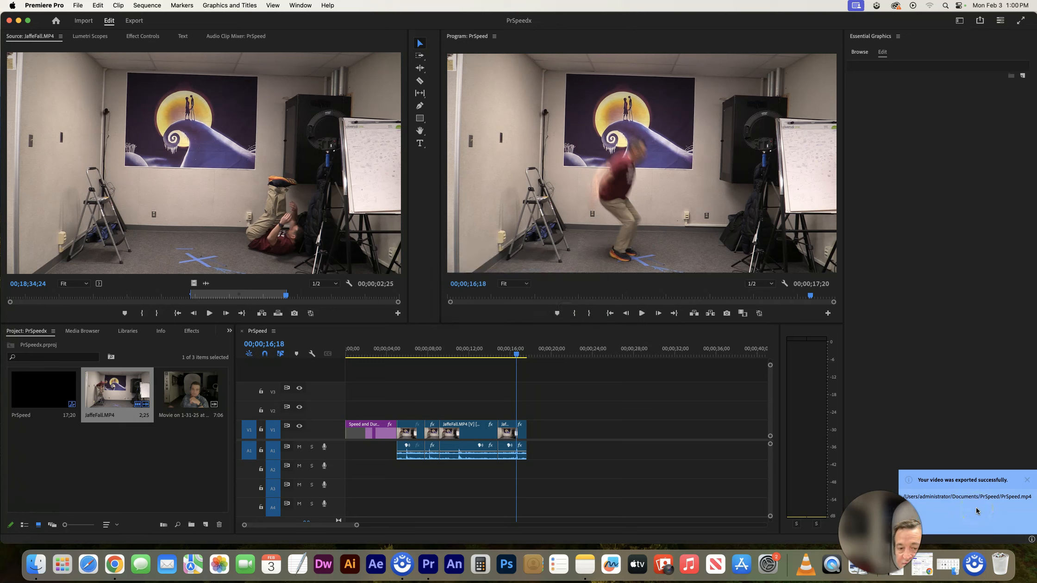
pyautogui.click(977, 510)
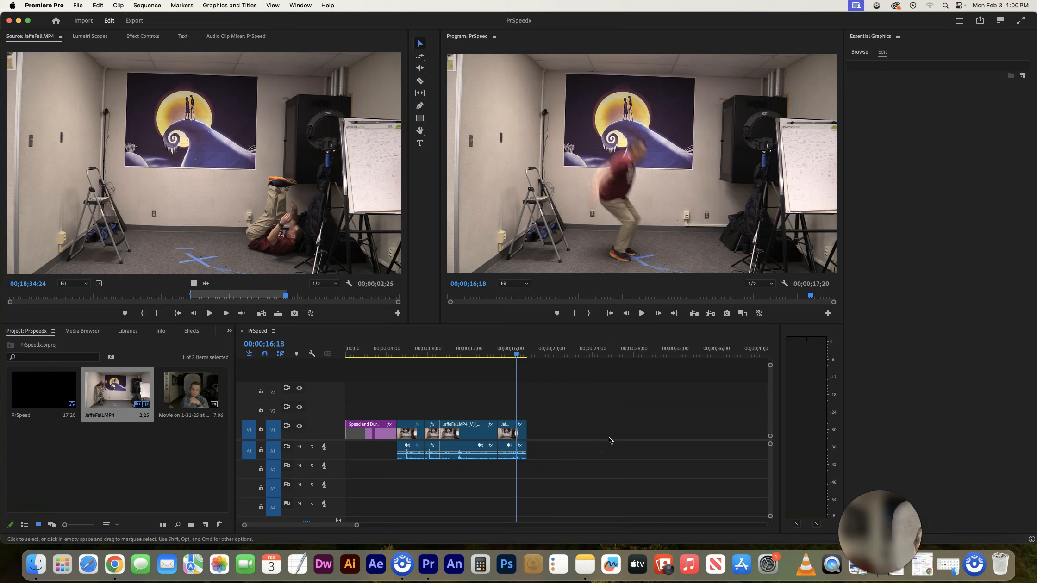
# Step: Switch to Finder and open the PrSpeed folder inside Documents to locate the exported video
pyautogui.click(37, 563)
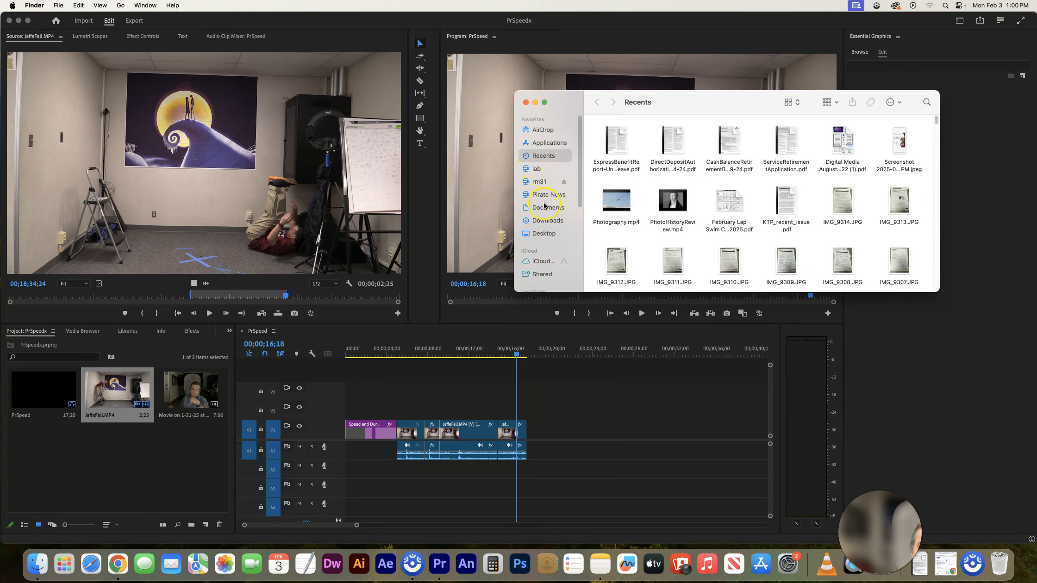
pyautogui.click(543, 210)
pyautogui.scroll(-3, 734, 217)
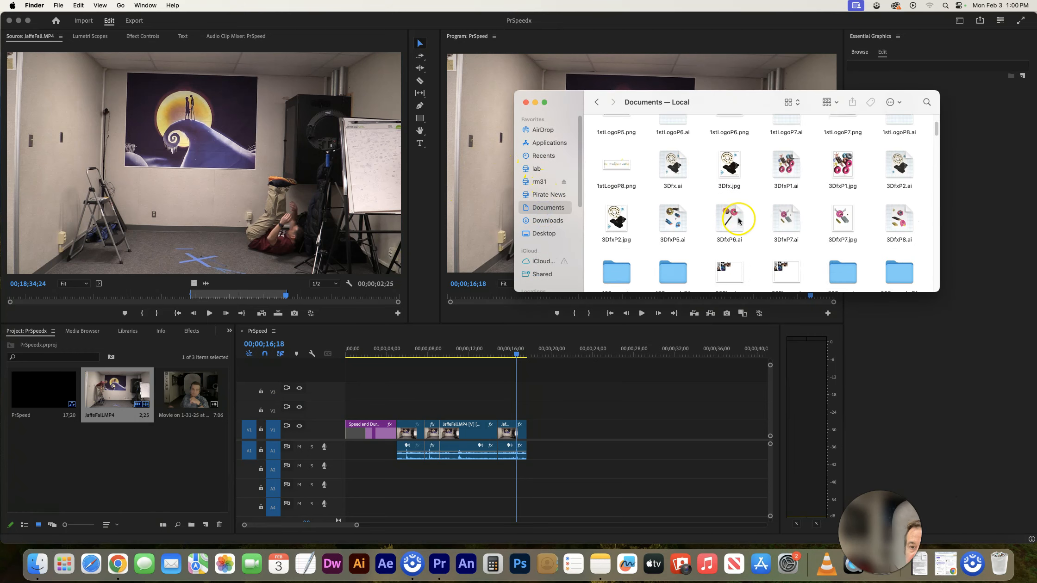
pyautogui.scroll(-3, 737, 222)
pyautogui.scroll(-10, 734, 219)
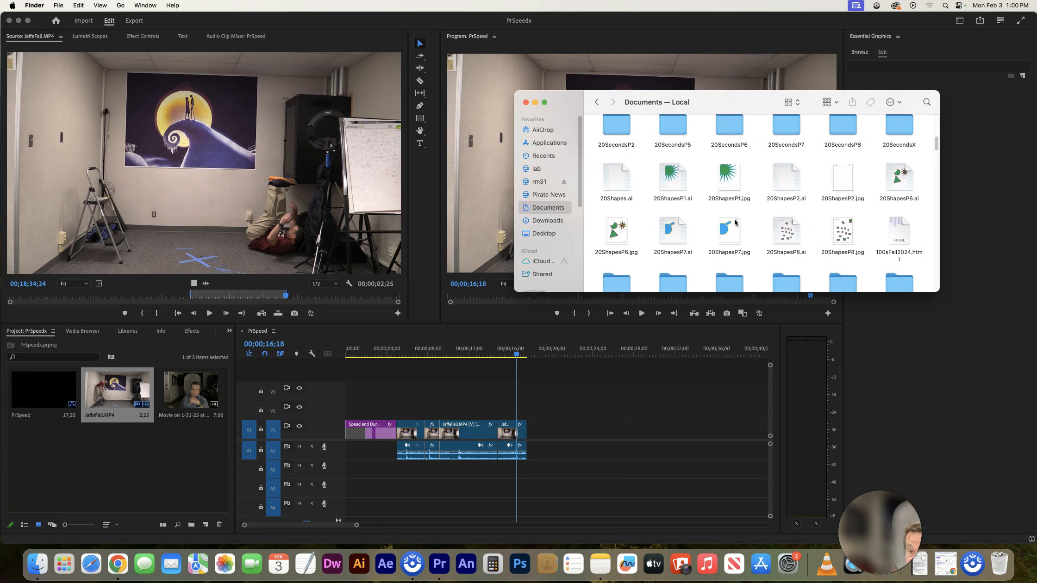
pyautogui.scroll(-15, 734, 218)
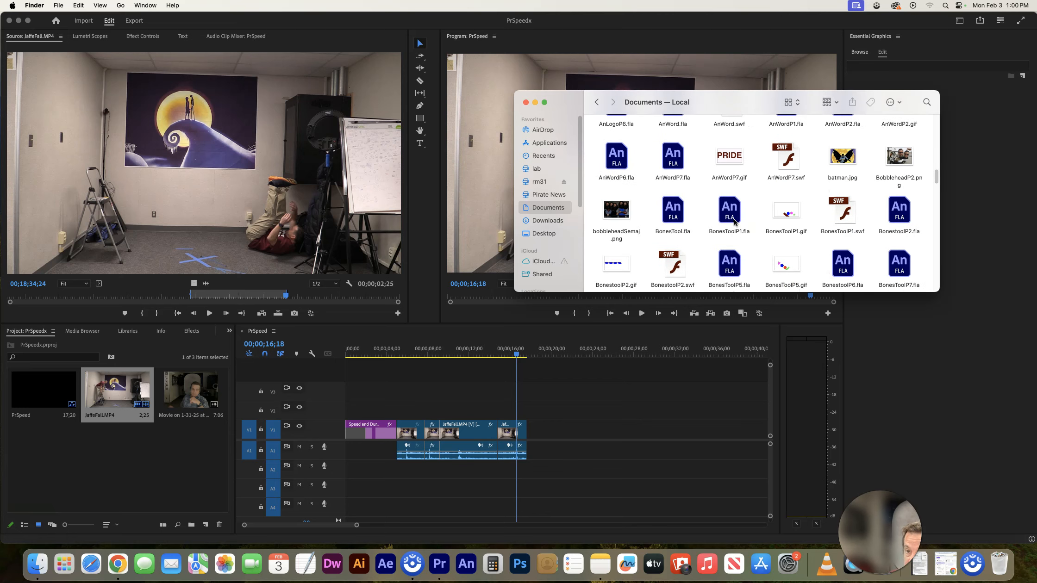
pyautogui.scroll(-15, 735, 223)
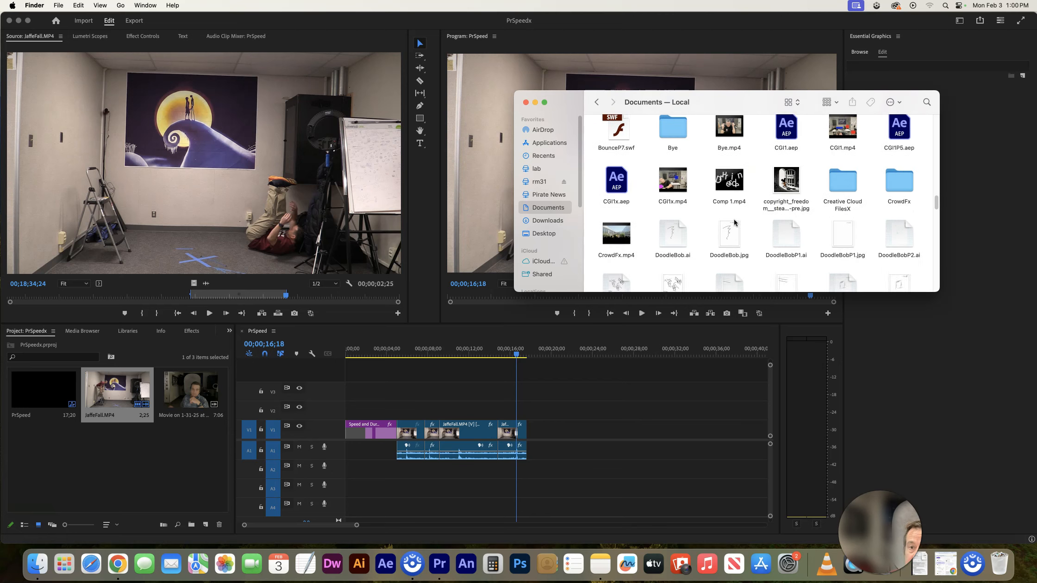
pyautogui.doubleClick(745, 159)
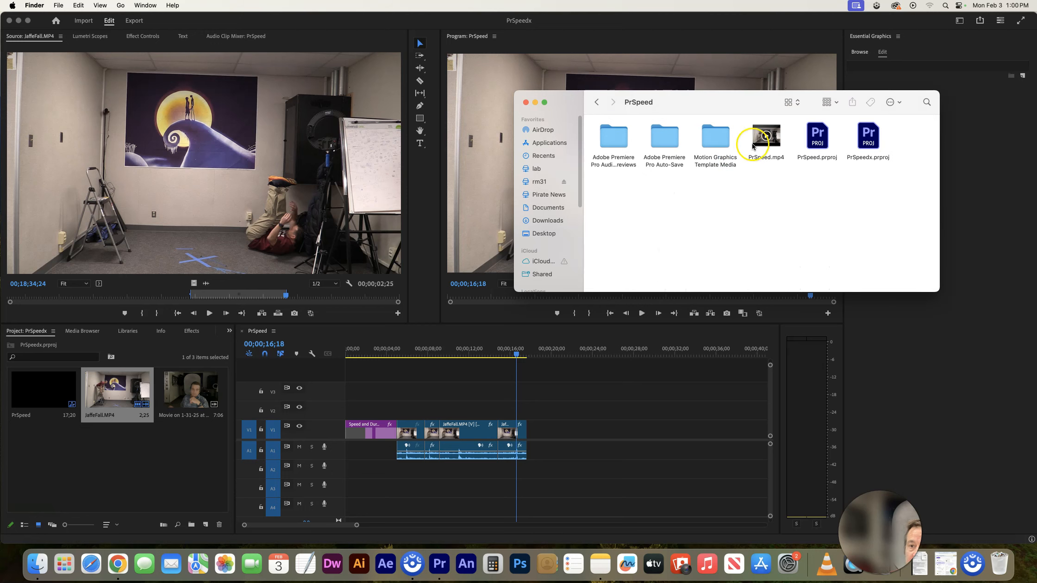